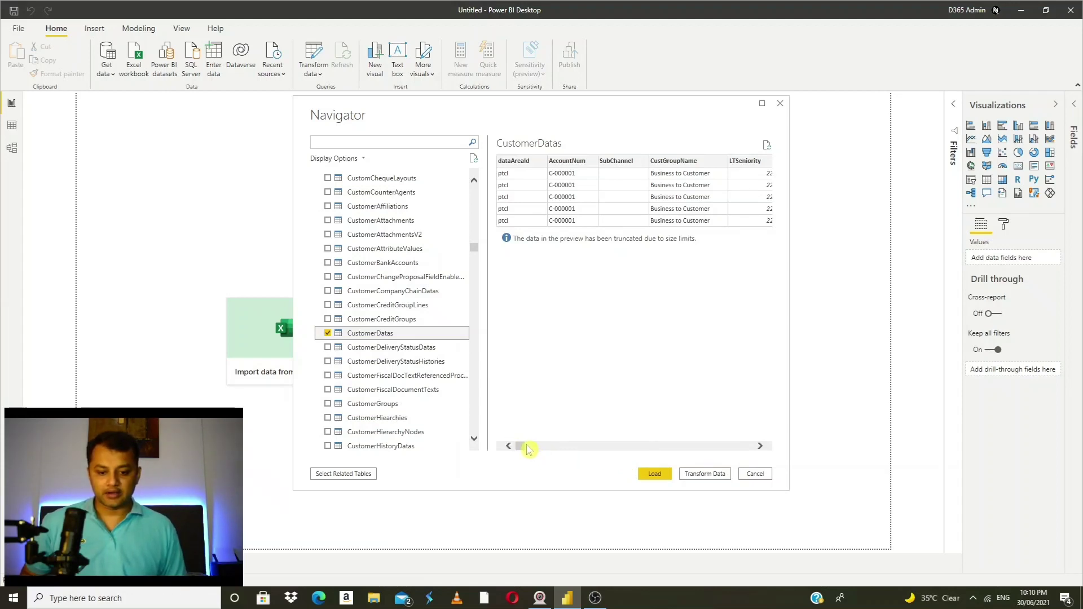
Look through the columns of the CustomerDatas preview and open the table in the Power Query Editor for transformation
drag(525, 446, 570, 448)
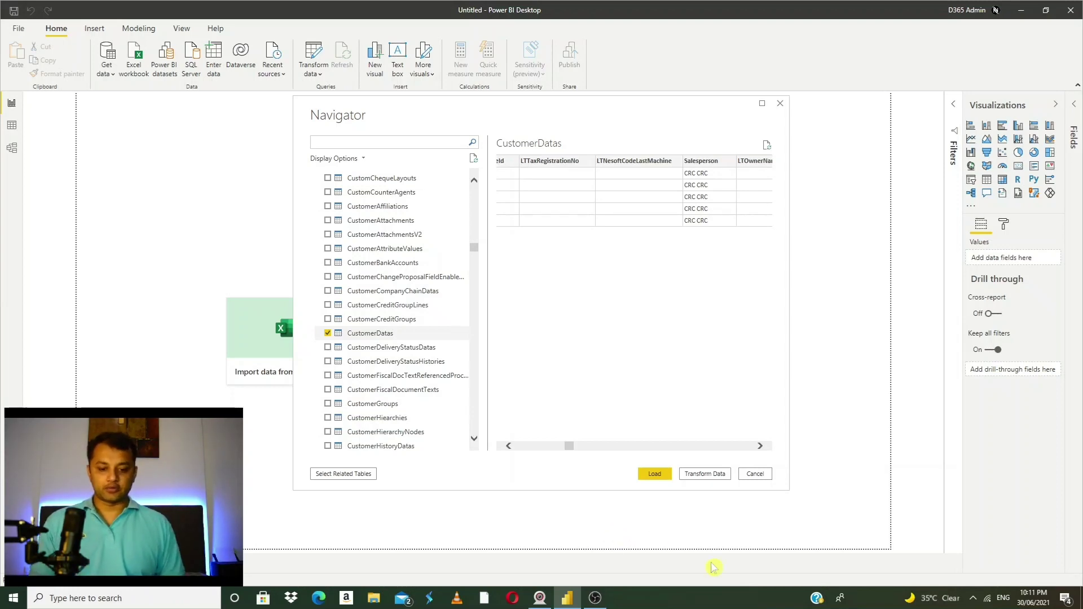
click(705, 477)
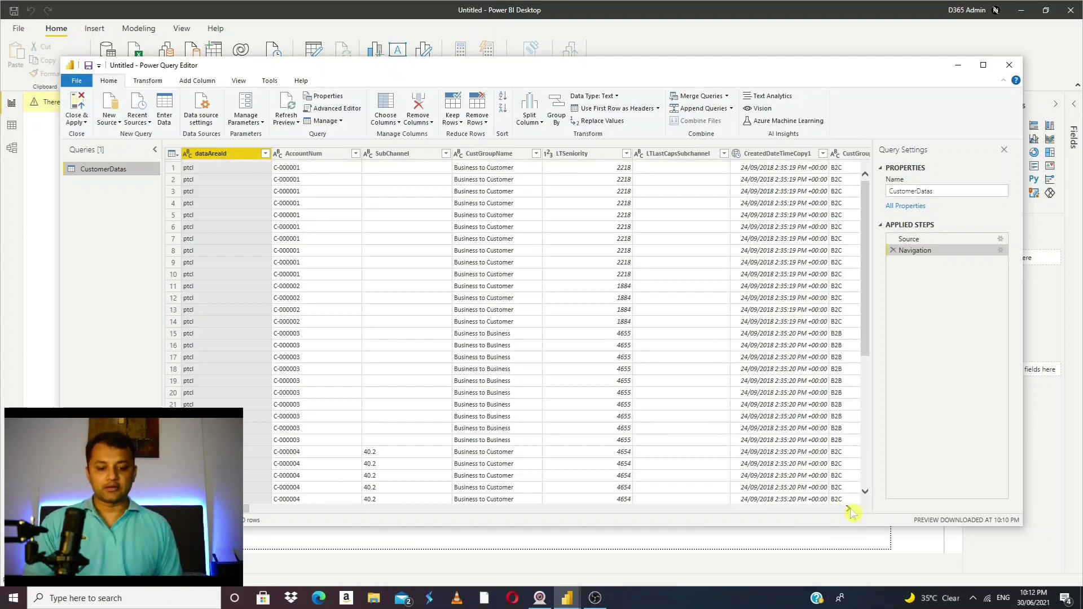
drag(850, 509, 851, 511)
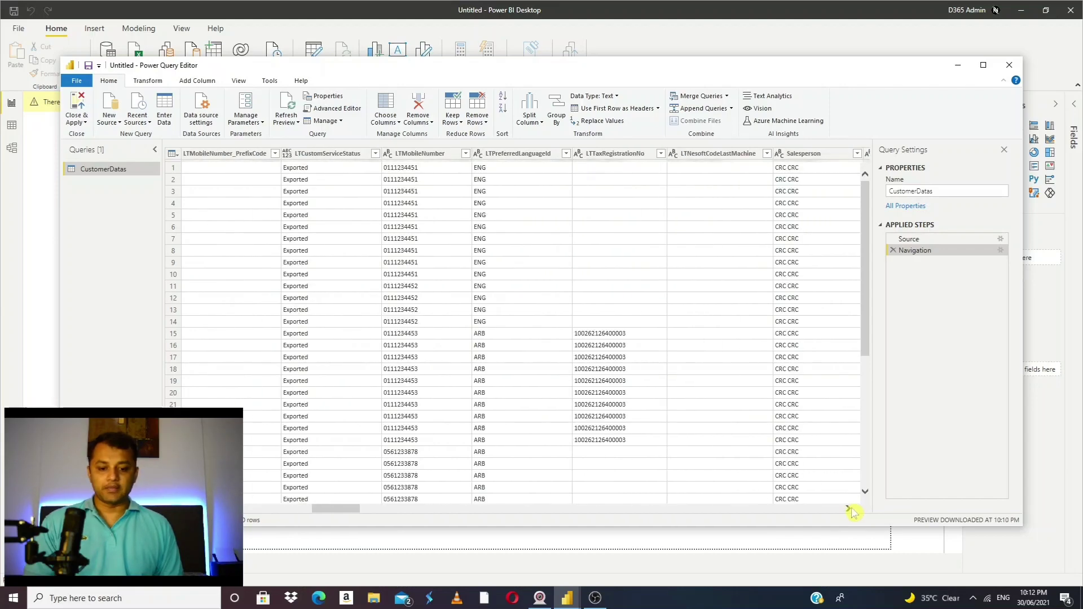
drag(355, 508, 245, 509)
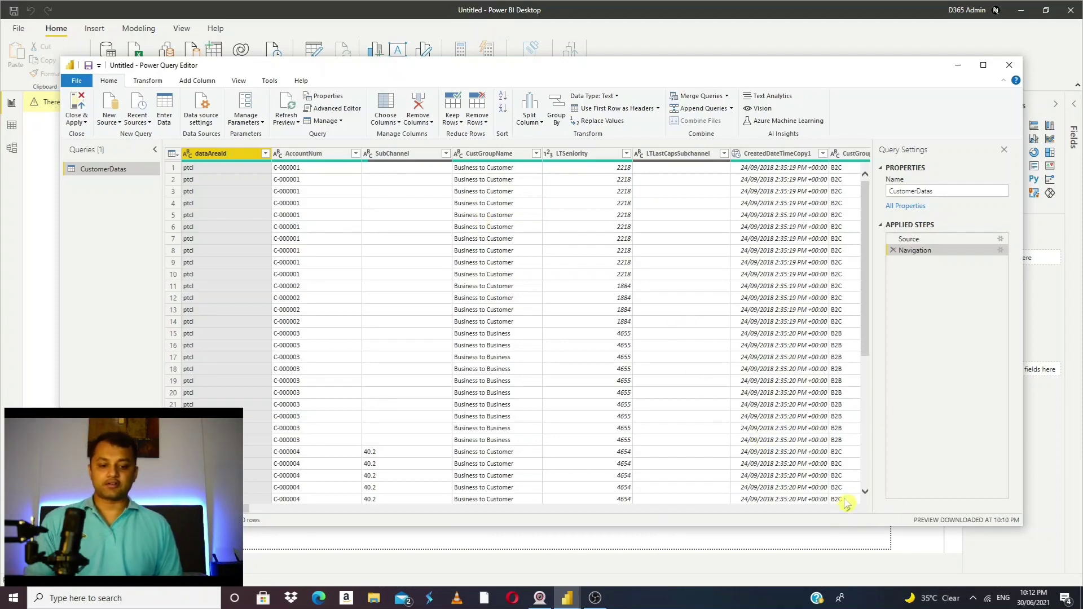
Try reducing the CreatedDateTimeCopy1 column to date only, and remove the resulting applied step
click(773, 153)
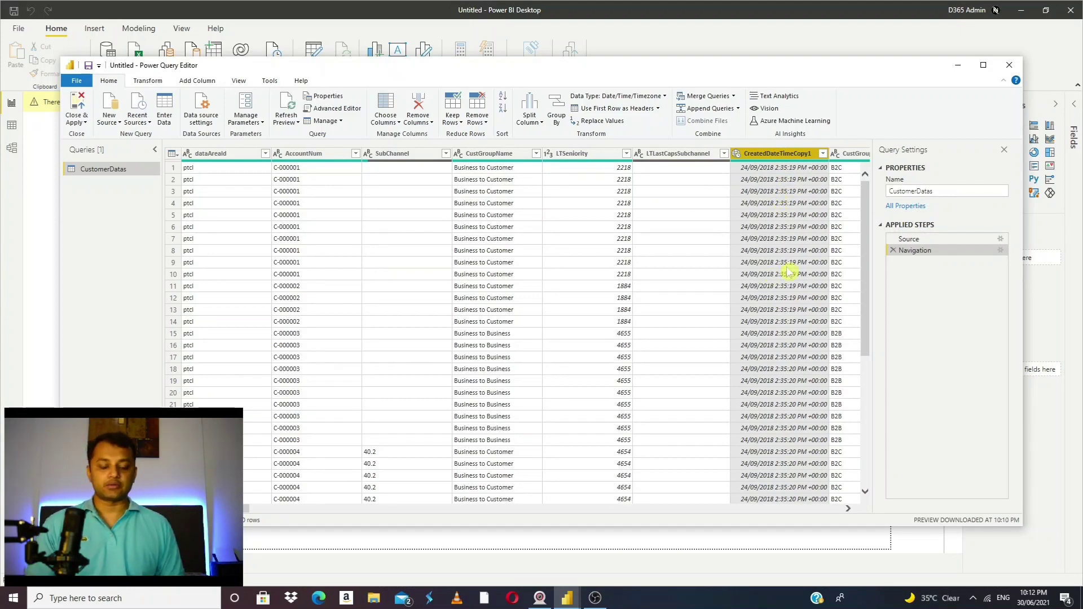
right_click(772, 153)
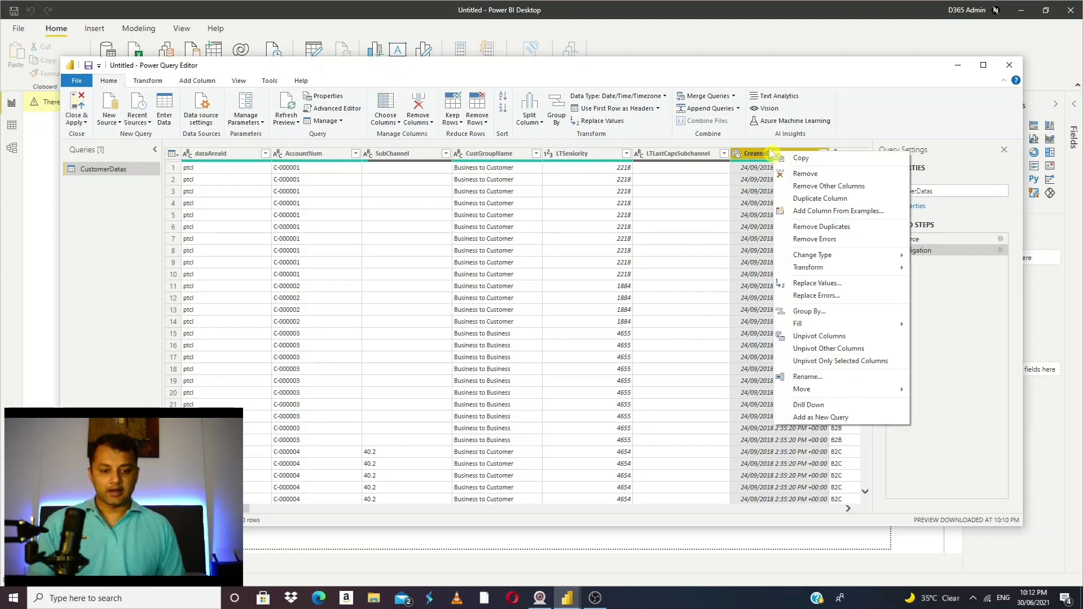
mouse_move(906, 267)
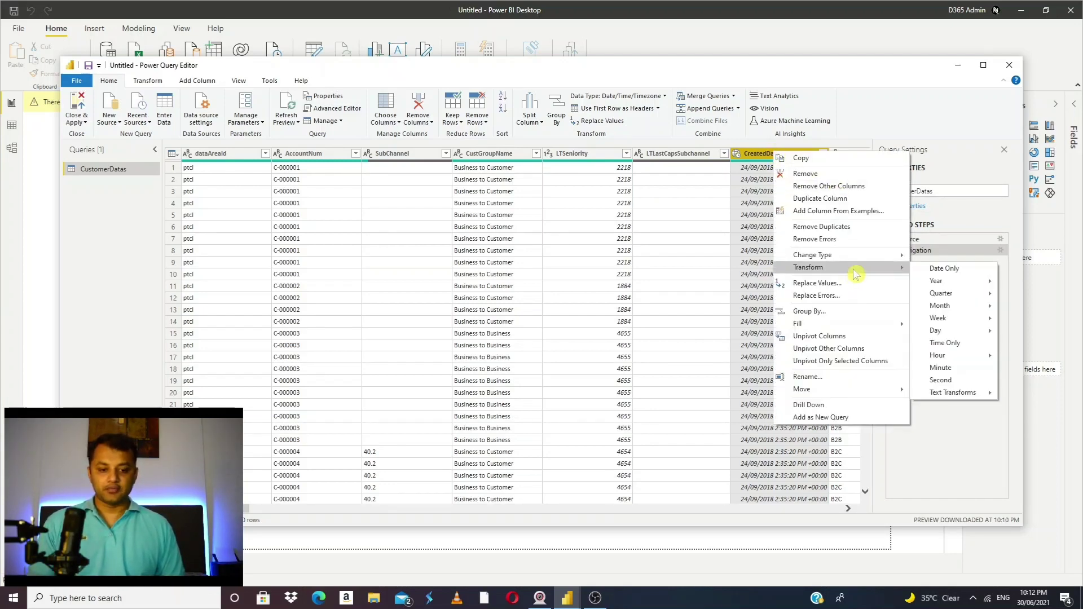
click(944, 268)
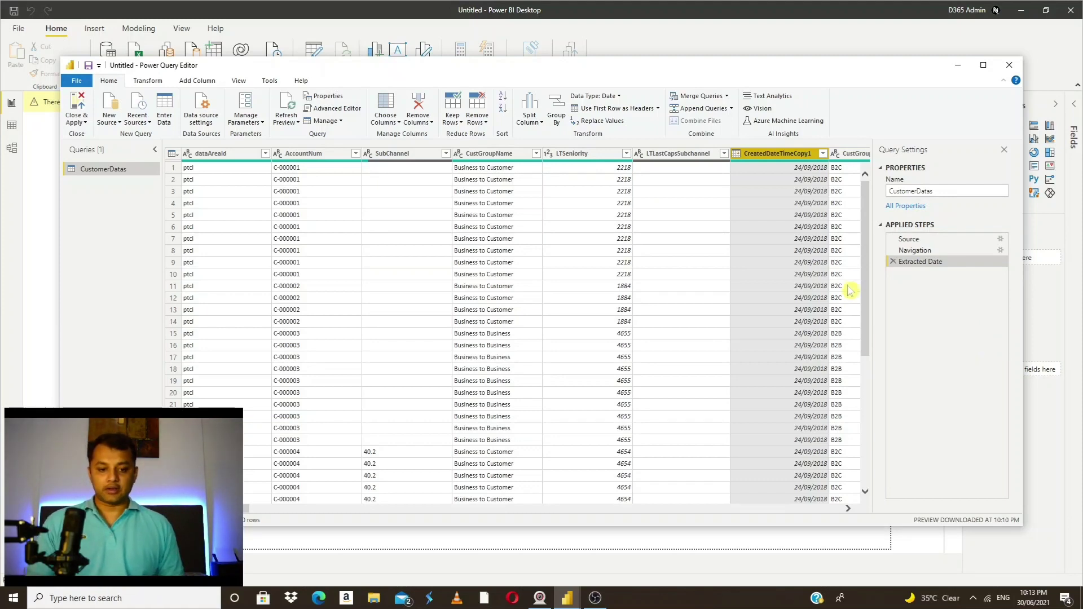
click(893, 262)
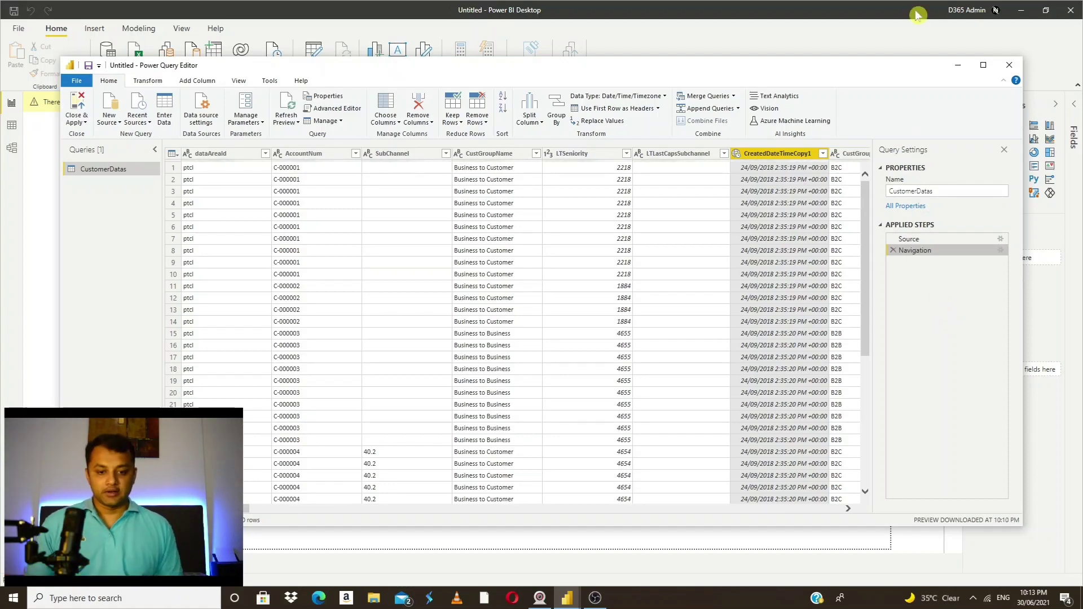
Transform the CreatedDateTimeCopy1 column to date only
right_click(782, 163)
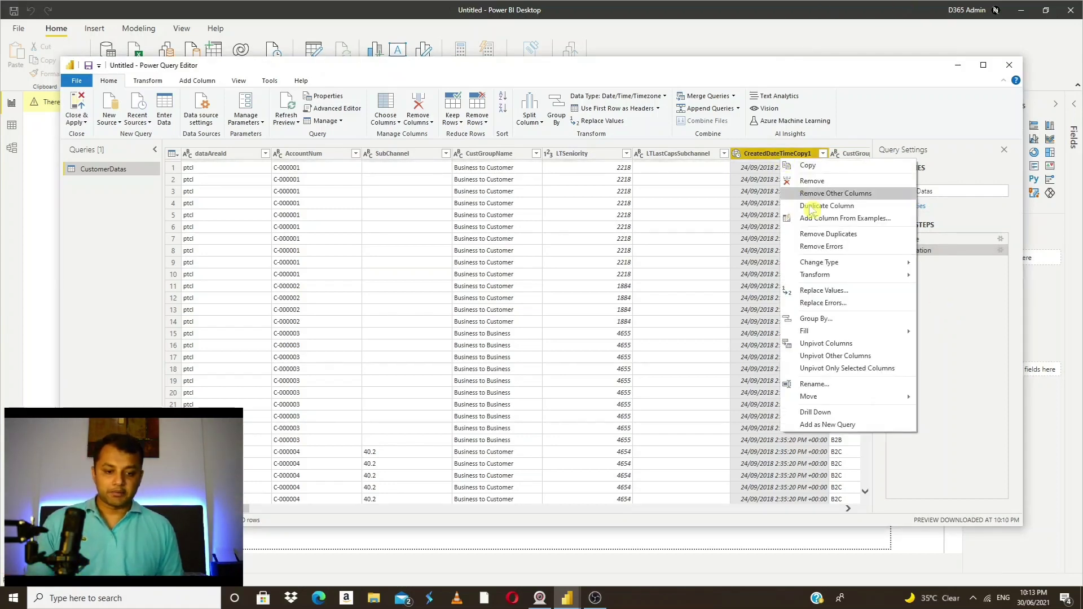
mouse_move(835, 279)
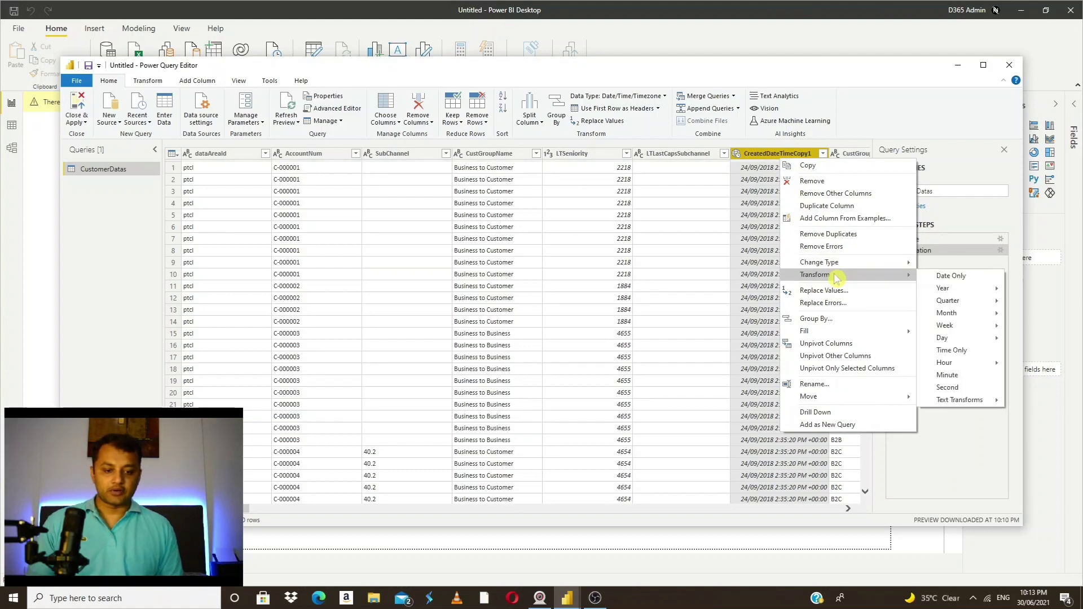
click(983, 280)
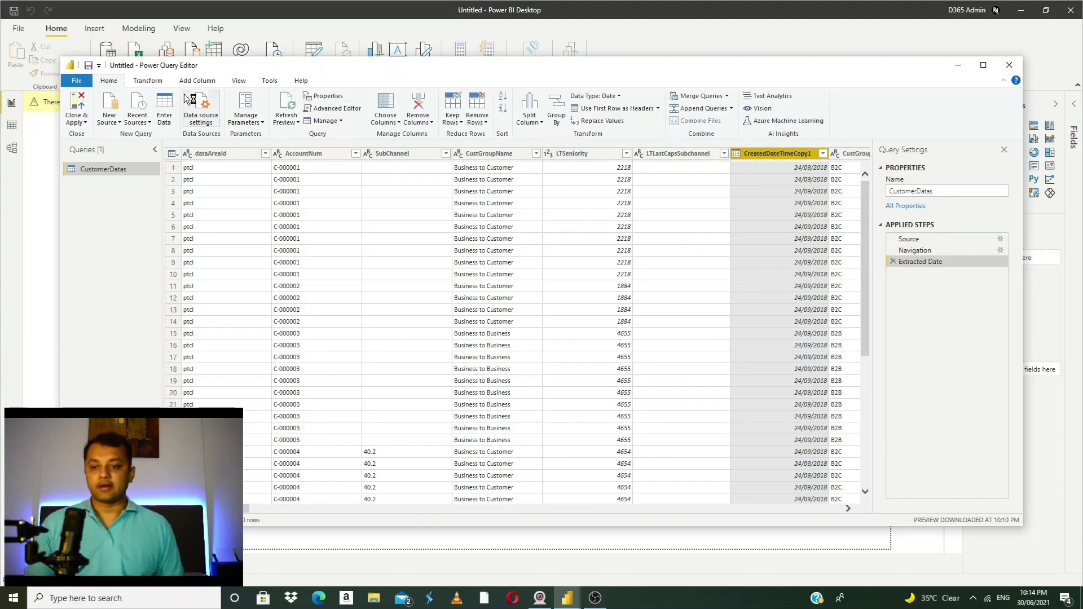
Examine the basic and advanced Group By options for the AccountNum column, including the aggregation operations, and cancel the grouping
click(161, 84)
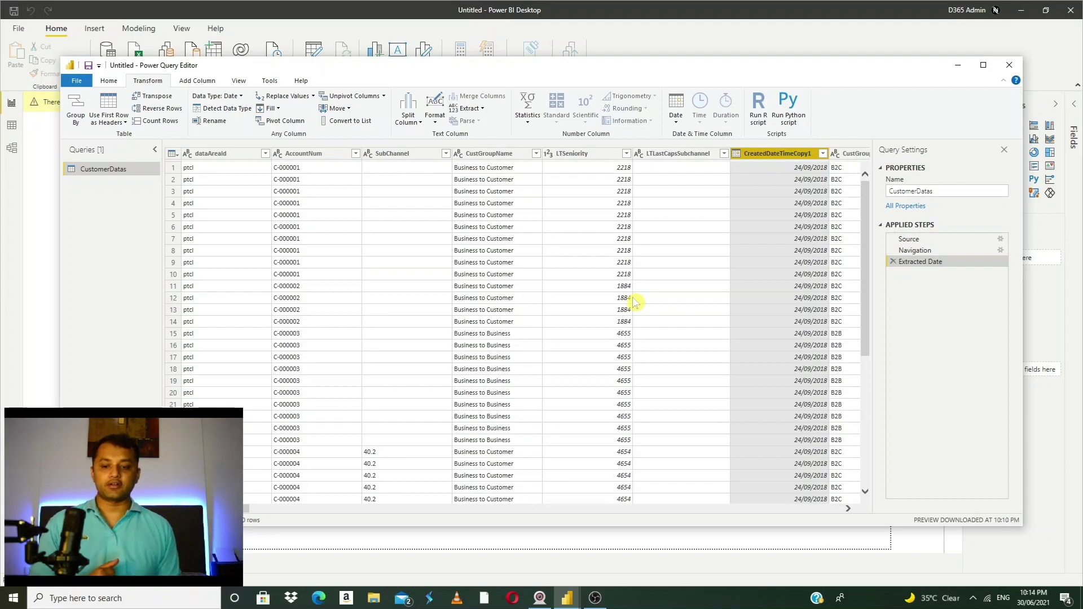
click(286, 171)
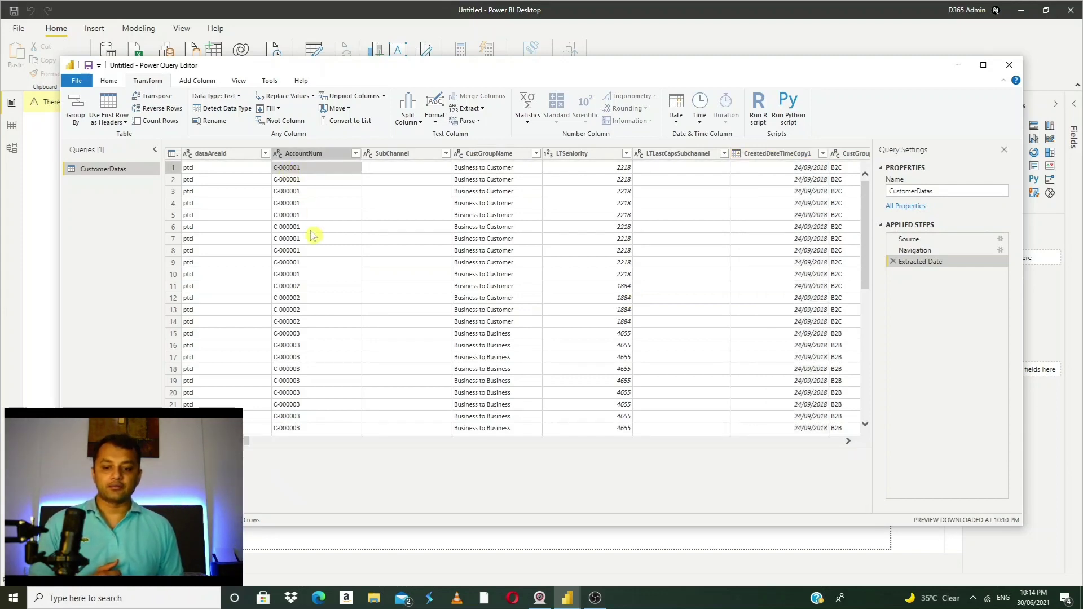
click(336, 274)
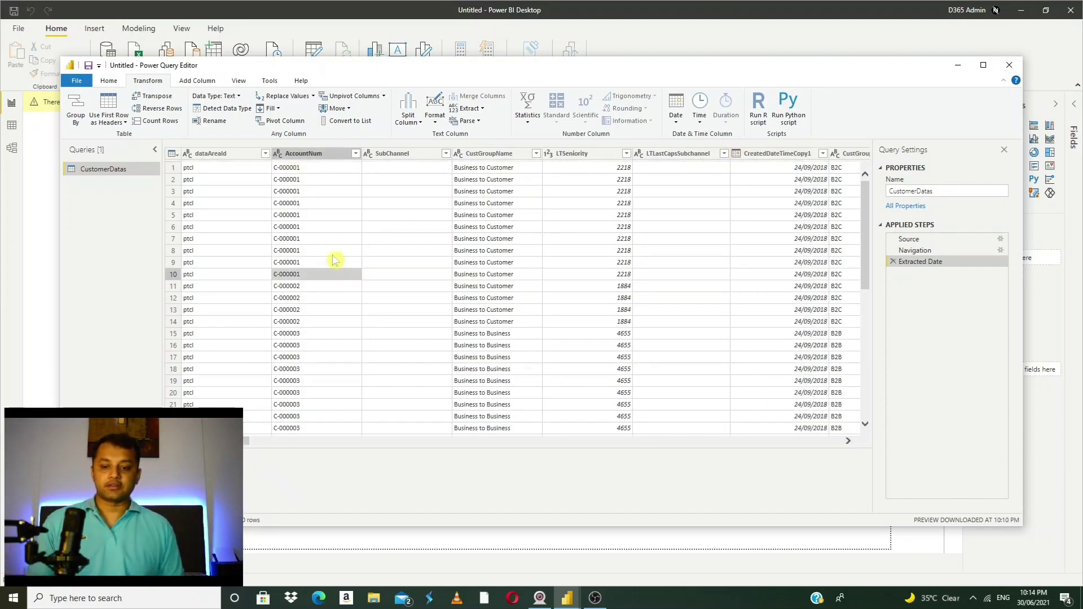
click(327, 160)
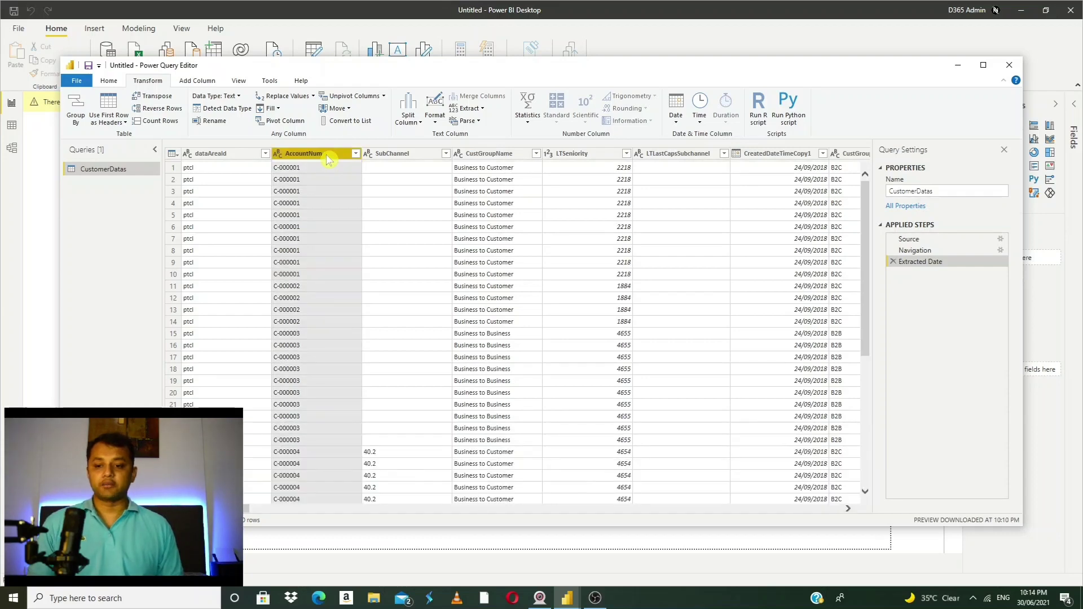
click(78, 108)
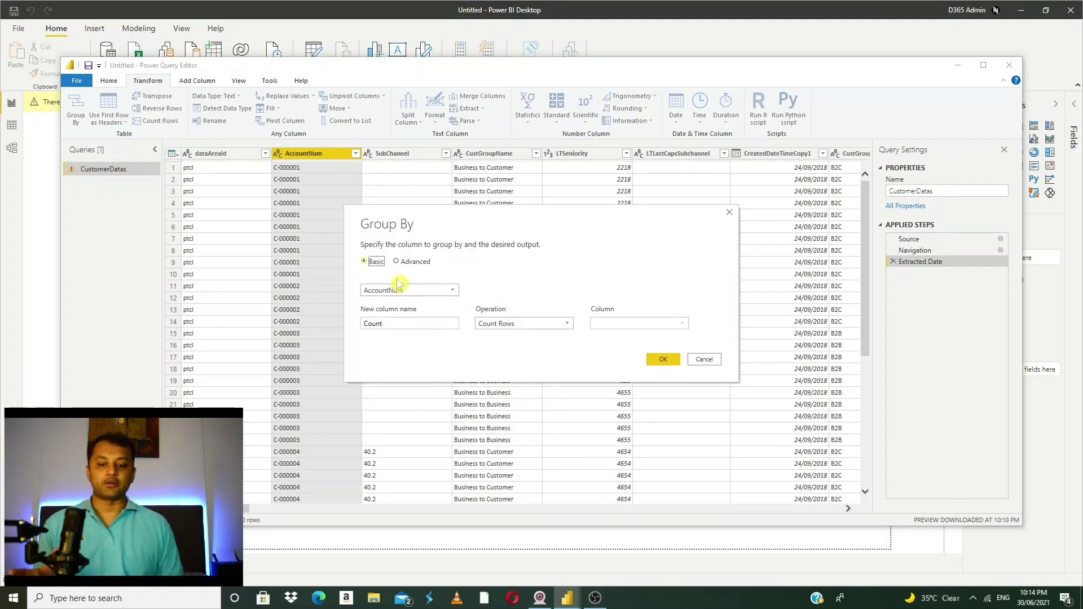
click(451, 324)
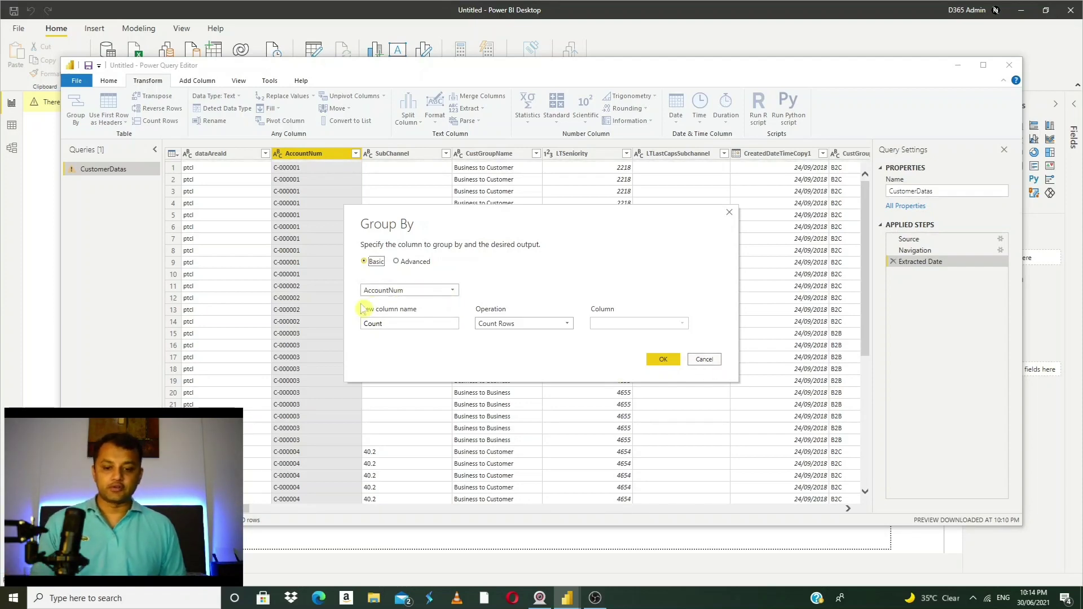
click(398, 263)
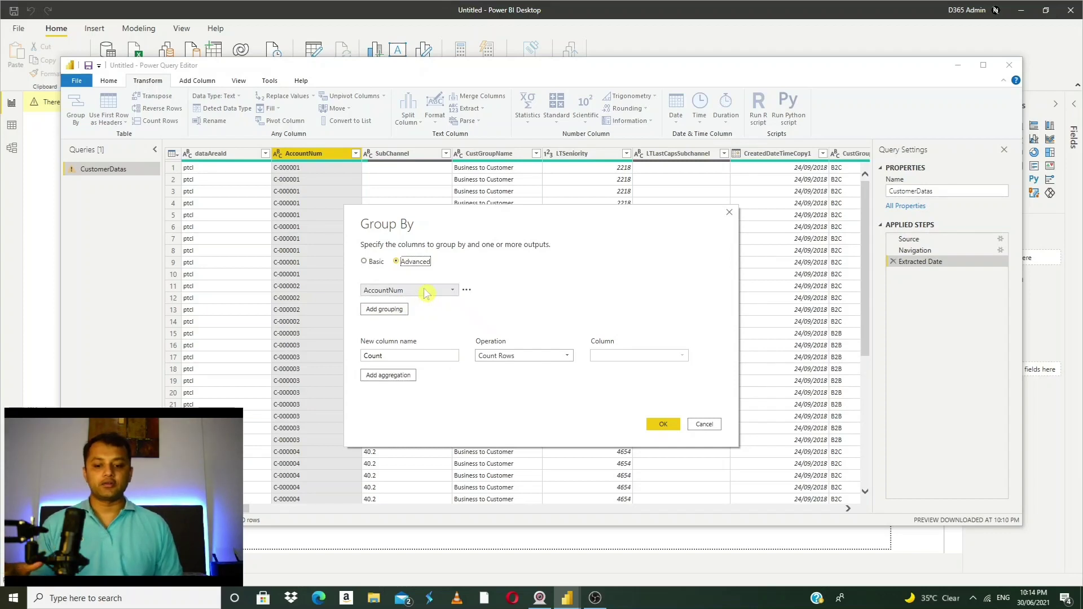
click(418, 354)
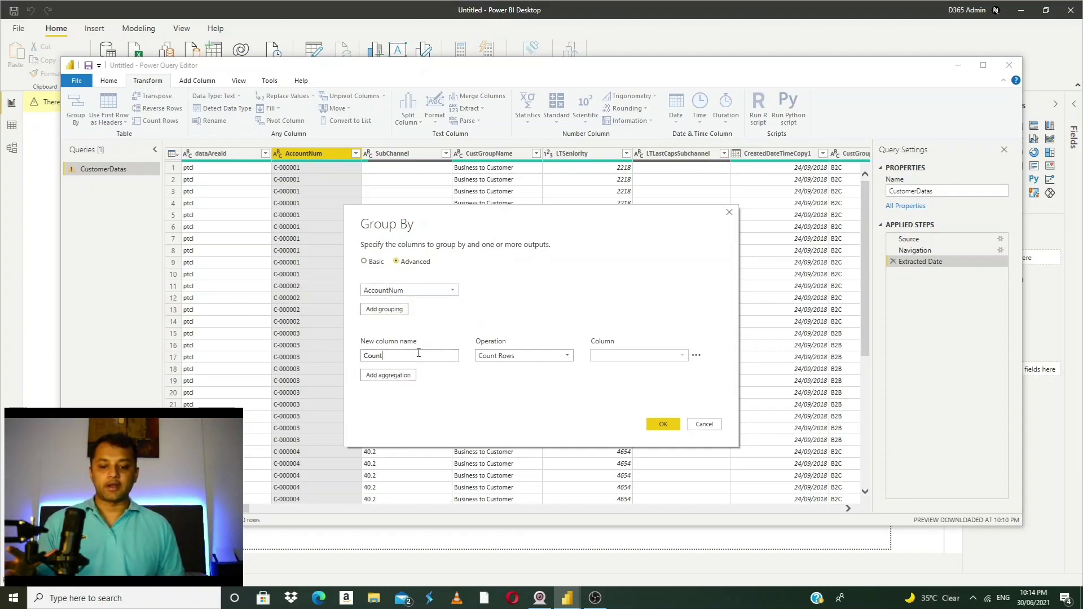
double_click(418, 354)
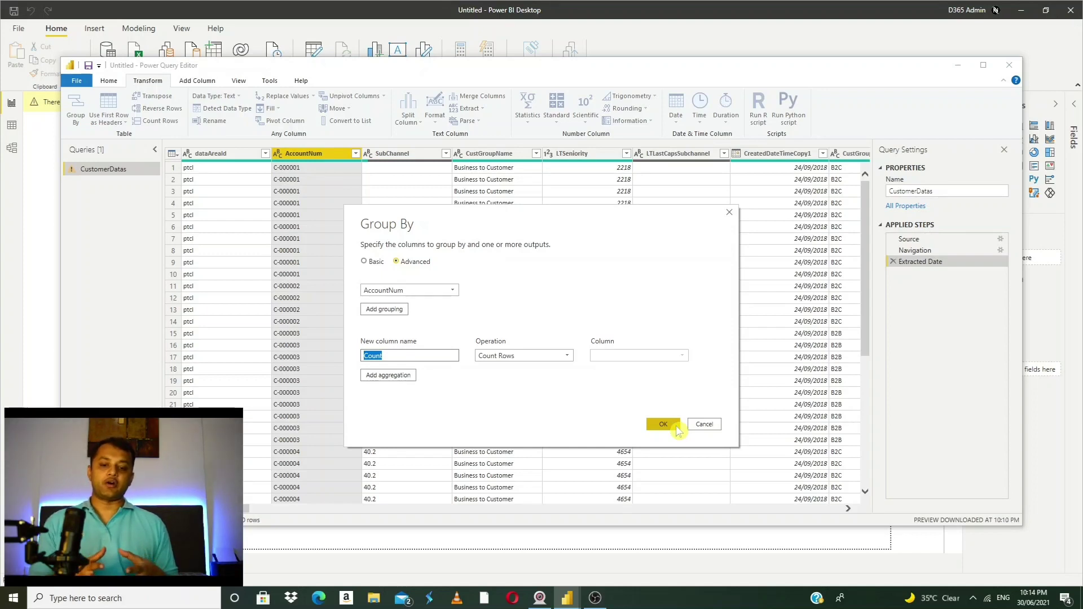
click(565, 355)
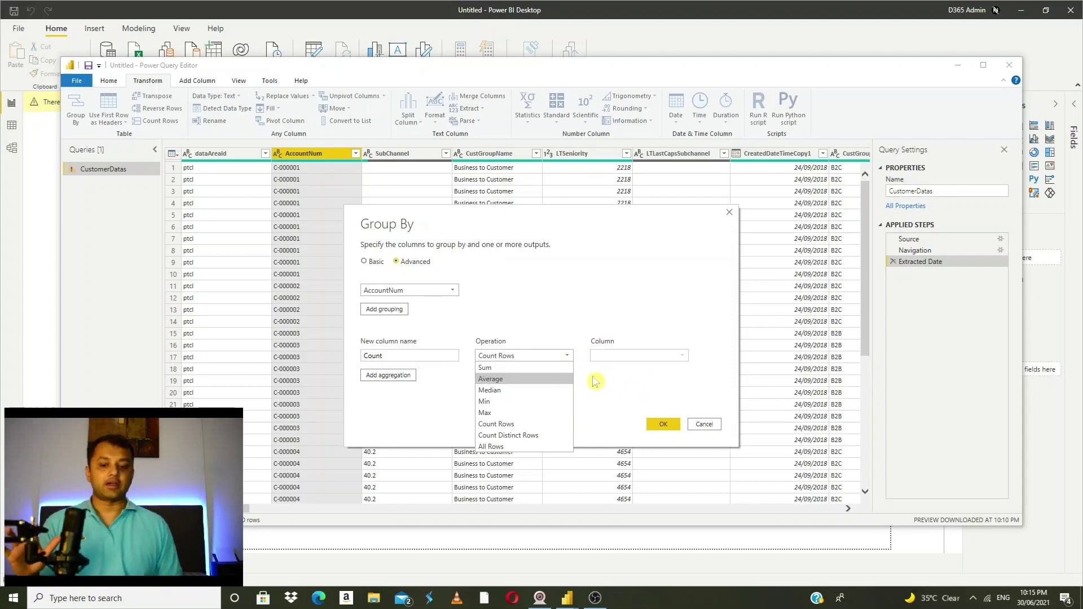
click(687, 380)
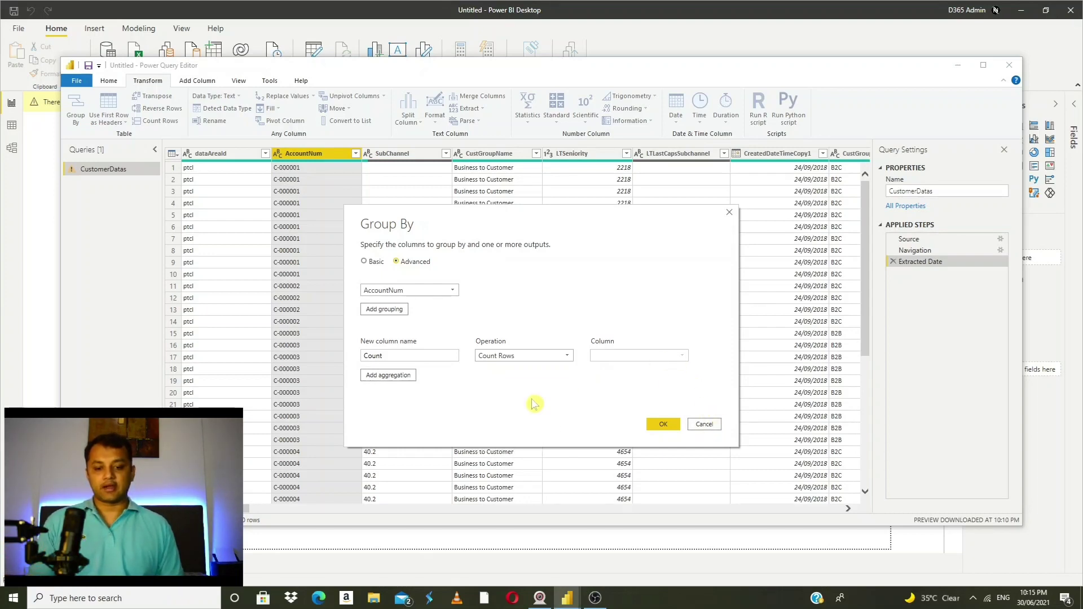
click(704, 424)
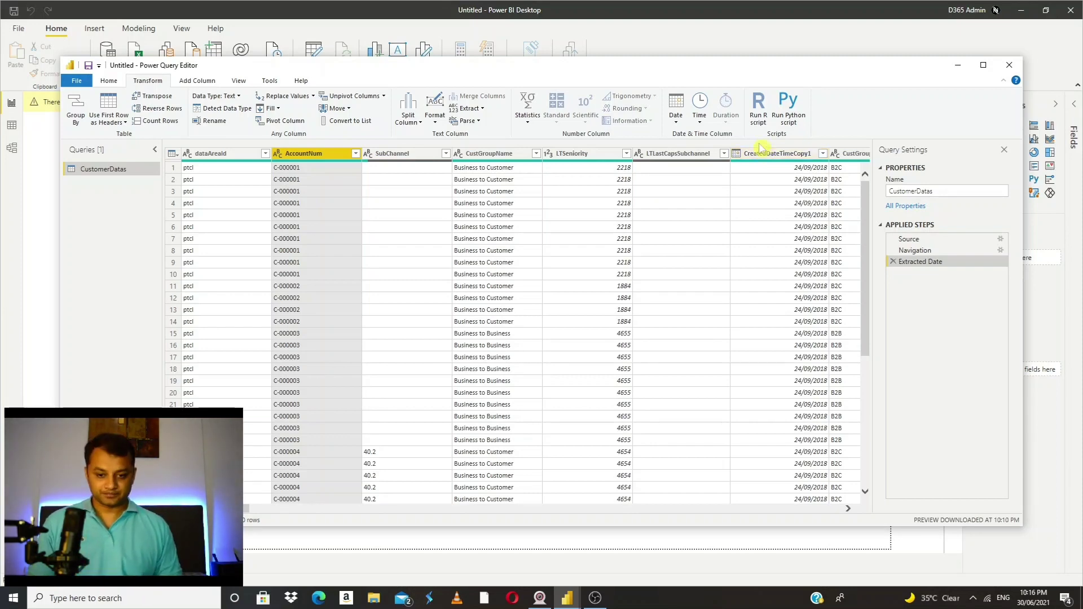
Examine which statistics operations are available for the AccountNum column
click(526, 119)
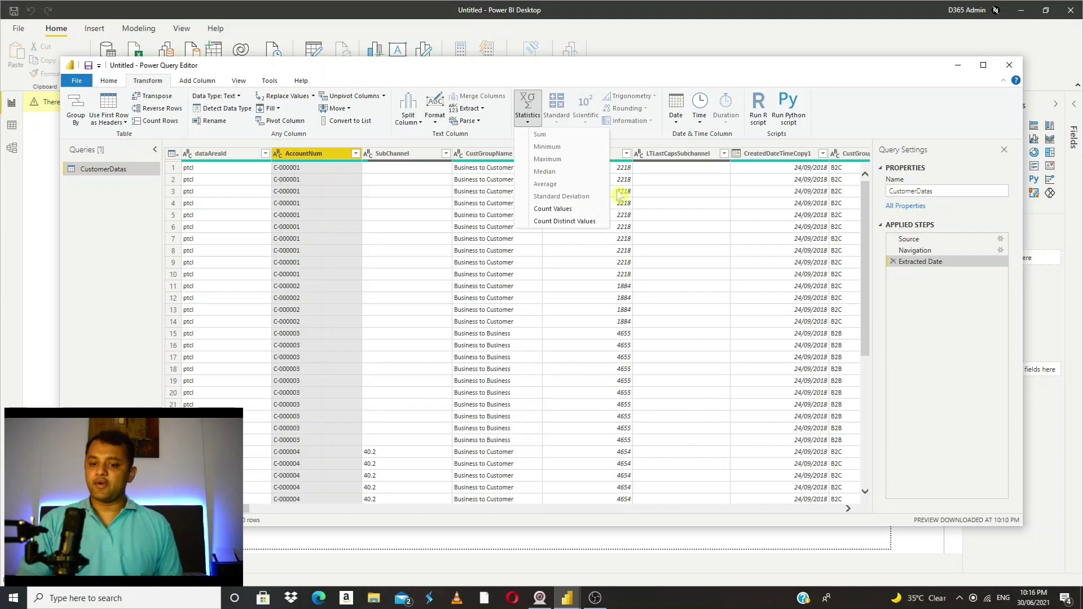
click(238, 82)
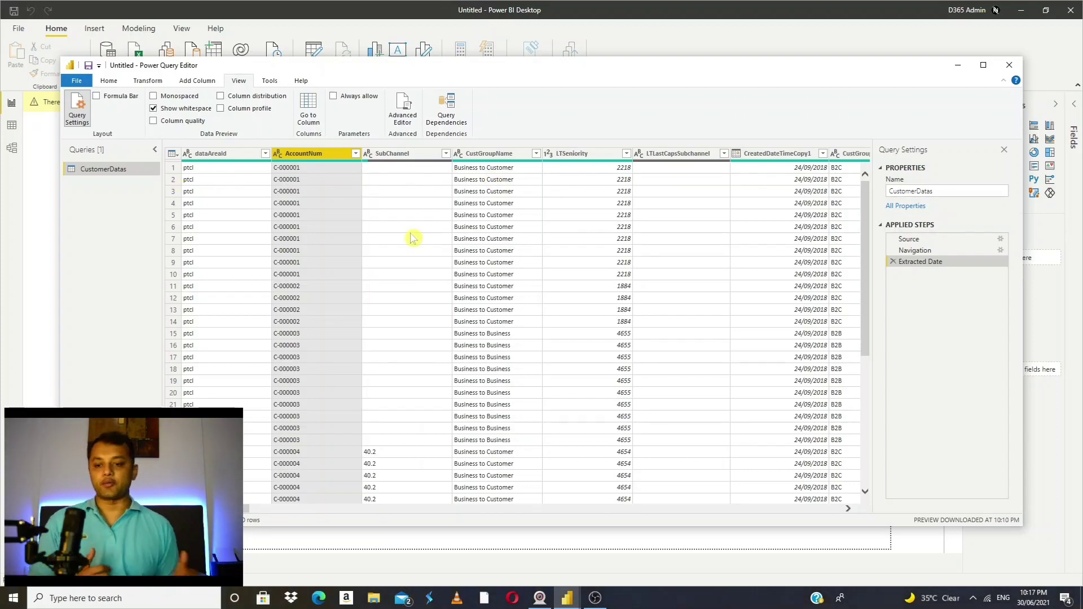
Remove the dataAreaId, SubChannel and CustGroupName columns from the CustomerDatas query
click(235, 156)
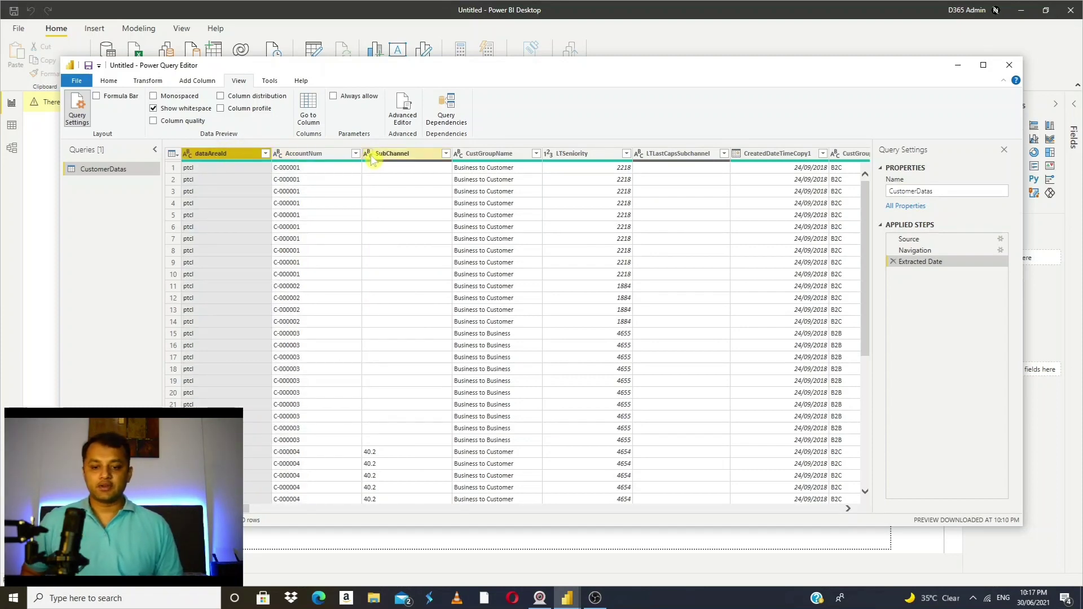
click(394, 153)
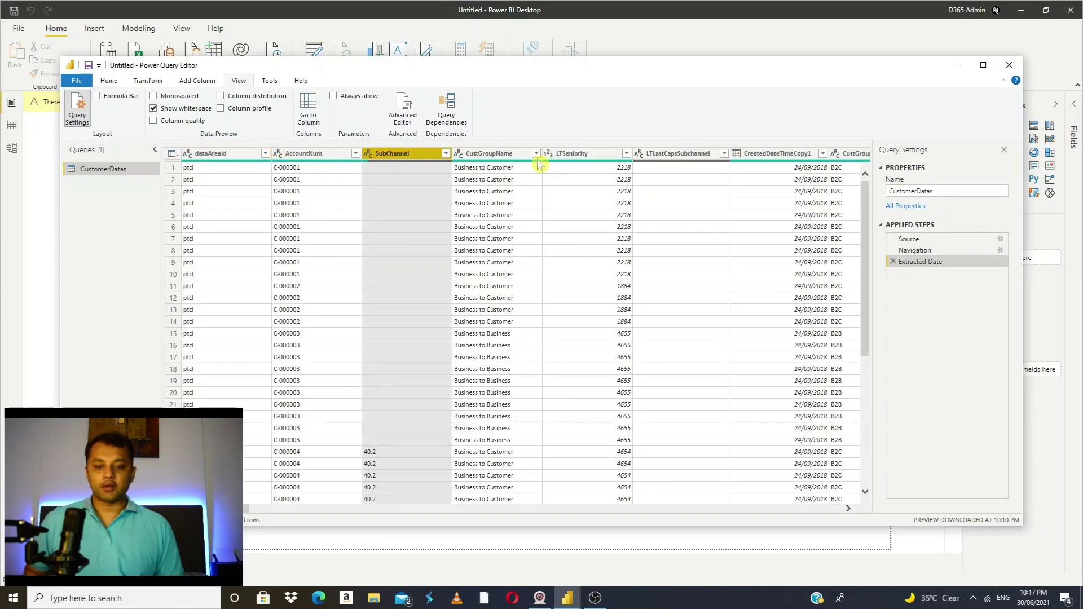
ctrl+click(524, 155)
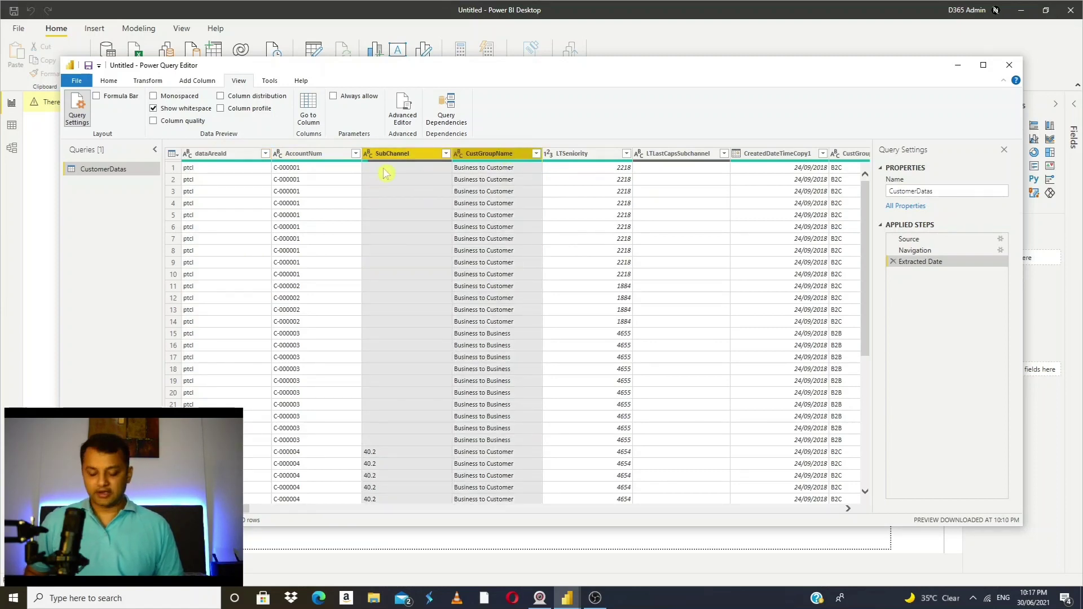
ctrl+click(224, 160)
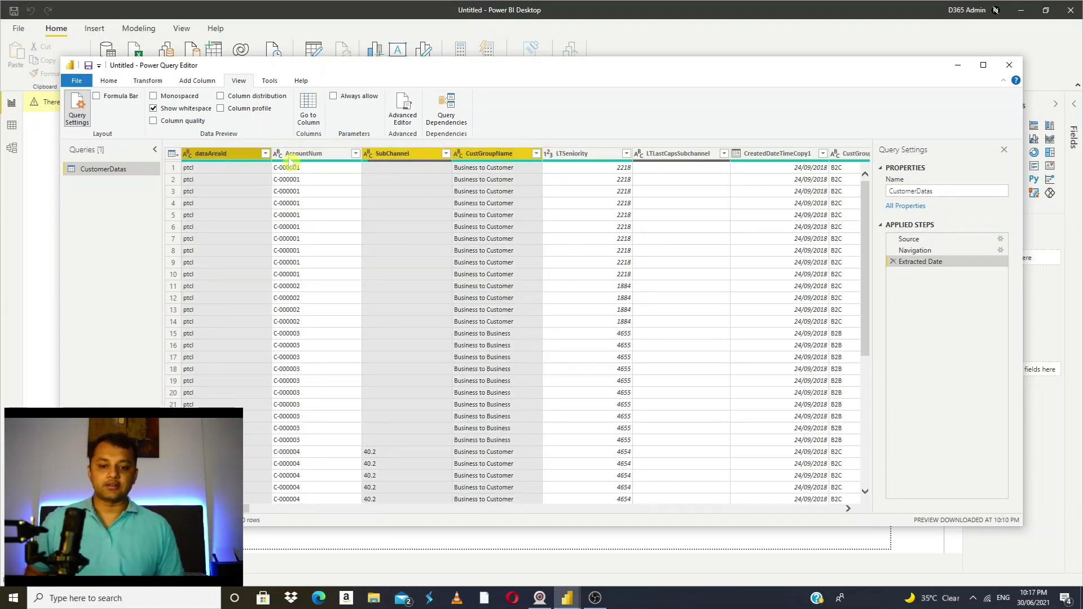
right_click(394, 162)
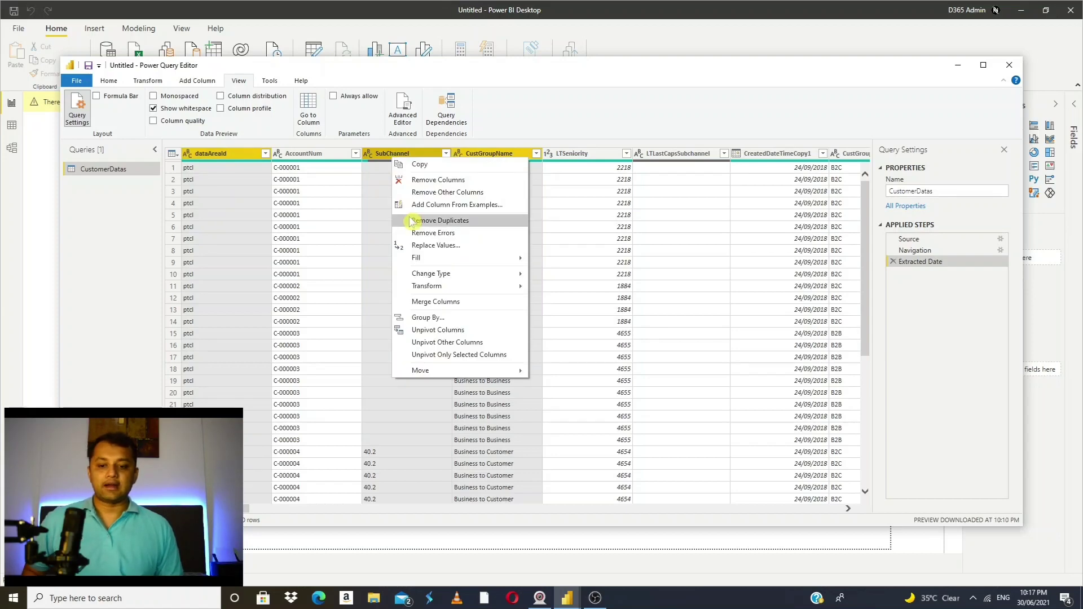
click(425, 181)
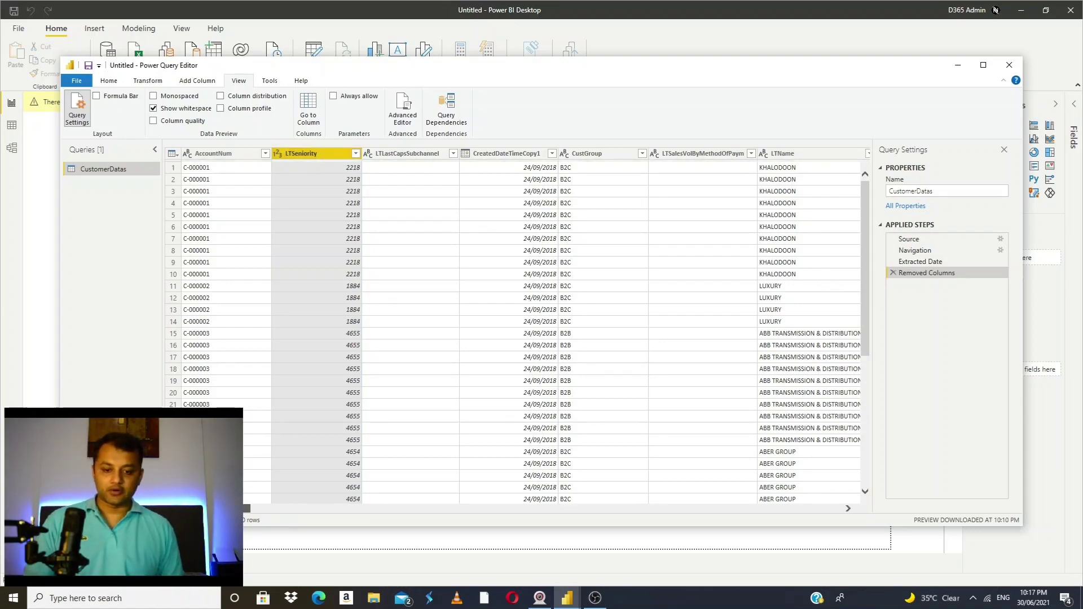
Remove all columns from LTSalesVolByMethodOfPaym through LTMagentoCustAccount from the CustomerDatas query
scroll(248, 509, right, 3)
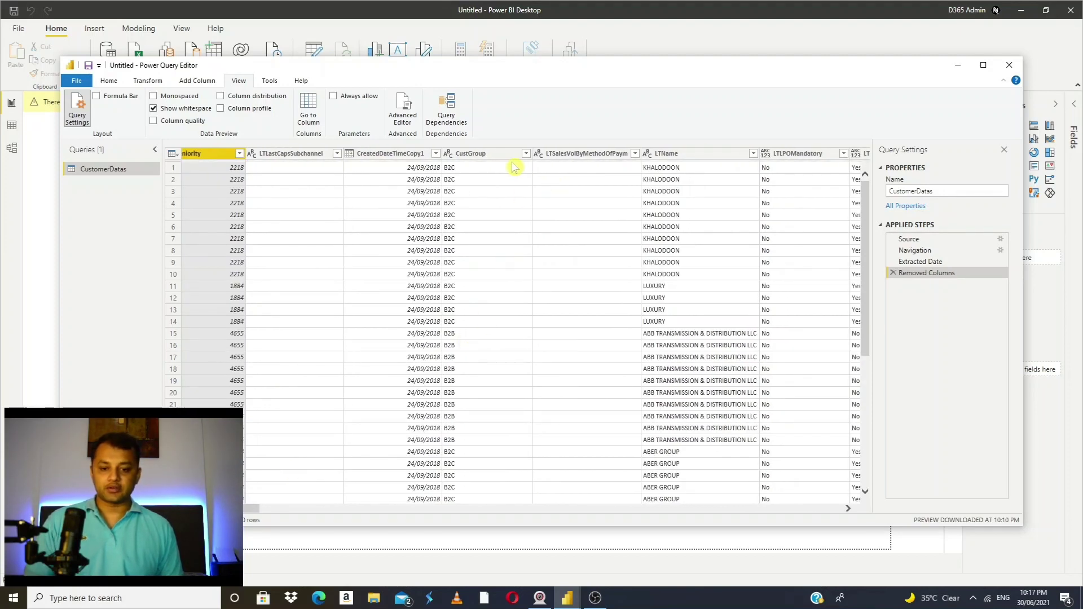
click(576, 155)
key(shift+Right)
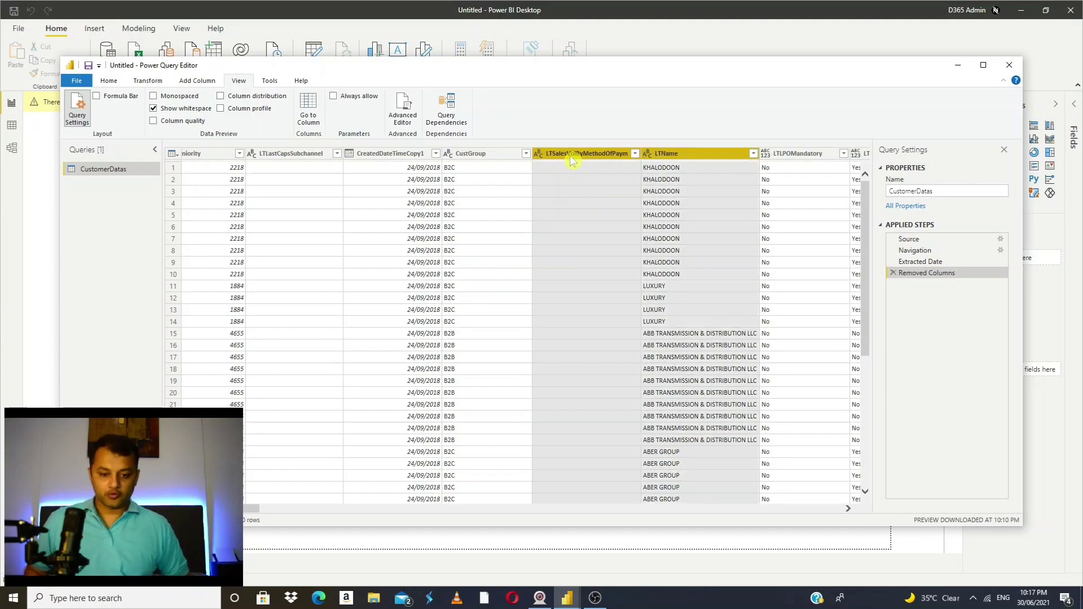
scroll(573, 160, right, 3)
key(shift+Right)
key(shift+Right)
key(shift+Right)
key(shift+Right)
key(shift+Right)
key(shift+Right)
key(shift+Right)
key(shift+Right)
key(shift+Right)
key(shift+Right)
key(shift+Right)
key(shift+Right)
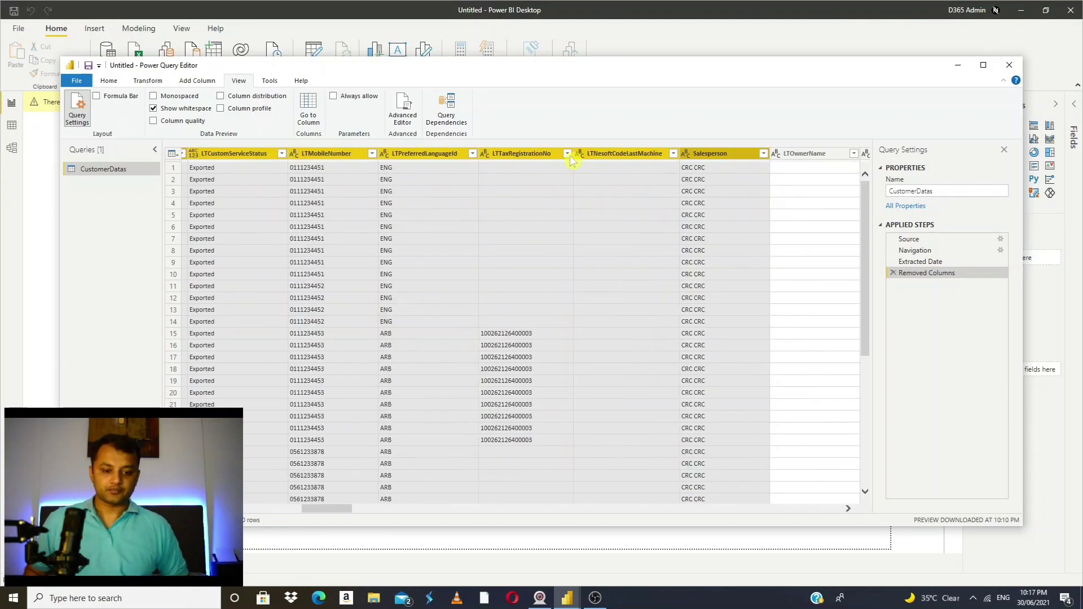
key(shift+Right)
key(shift+Right)
key(shift+Right)
key(shift+Right)
key(shift+Right)
key(shift+Right)
key(shift+Right)
key(shift+Right)
key(shift+Right)
key(shift+Right)
key(shift+Right)
key(shift+Right)
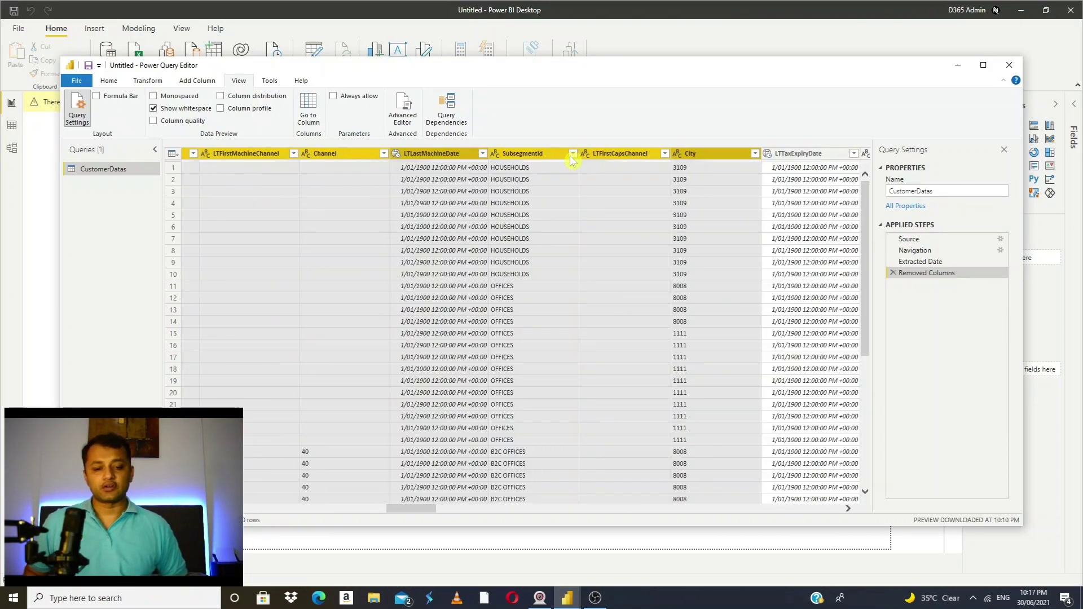
key(shift+Right)
key(shift+Right)
key(shift+Right)
key(shift+Right)
key(shift+Right)
key(shift+Right)
key(shift+Right)
key(shift+Right)
key(shift+Right)
key(shift+Right)
key(shift+Right)
key(shift+Right)
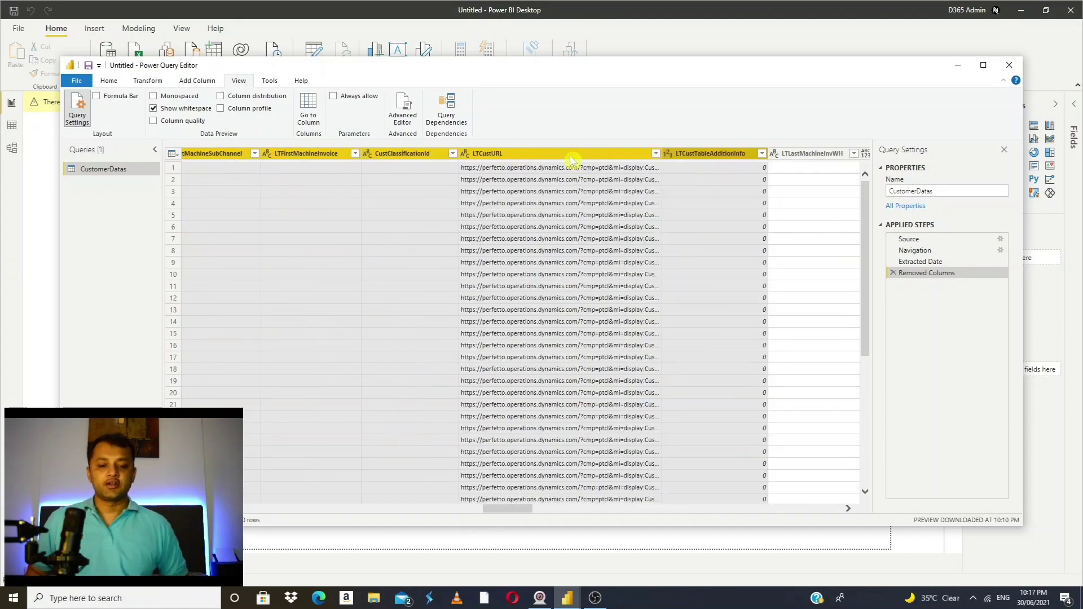
key(shift+Right)
key(shift+Right)
key(shift+Right)
key(shift+Right)
key(shift+Right)
key(shift+Right)
key(shift+Right)
key(shift+Right)
key(shift+Right)
key(shift+Right)
key(shift+Right)
key(shift+Right)
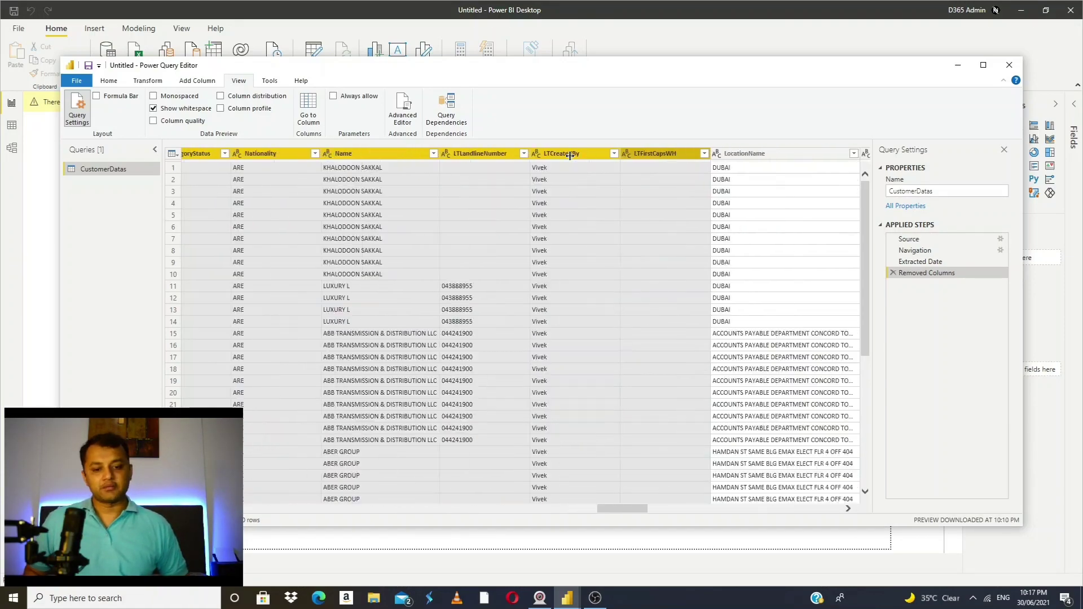
key(shift+Right)
key(shift+Right)
key(shift+Right)
key(shift+Right)
key(shift+Right)
key(shift+Right)
key(shift+Right)
key(shift+Right)
key(shift+Right)
key(shift+Right)
key(shift+Right)
key(shift+Right)
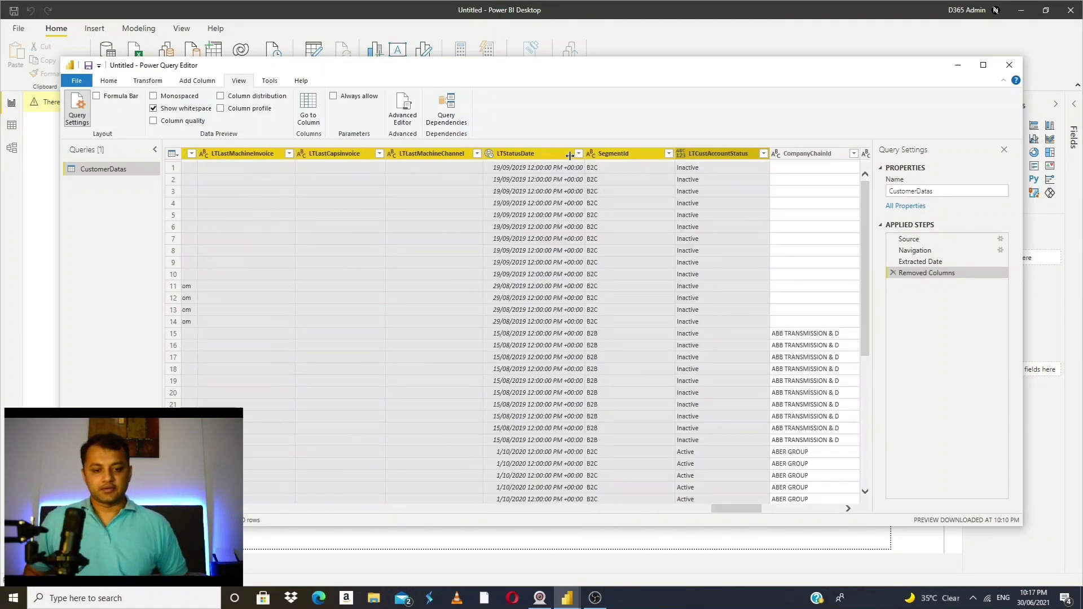
key(shift+Right)
key(shift+Right)
key(shift+Right)
key(shift+Right)
key(shift+Right)
key(shift+Right)
key(shift+Right)
key(shift+Right)
key(shift+Right)
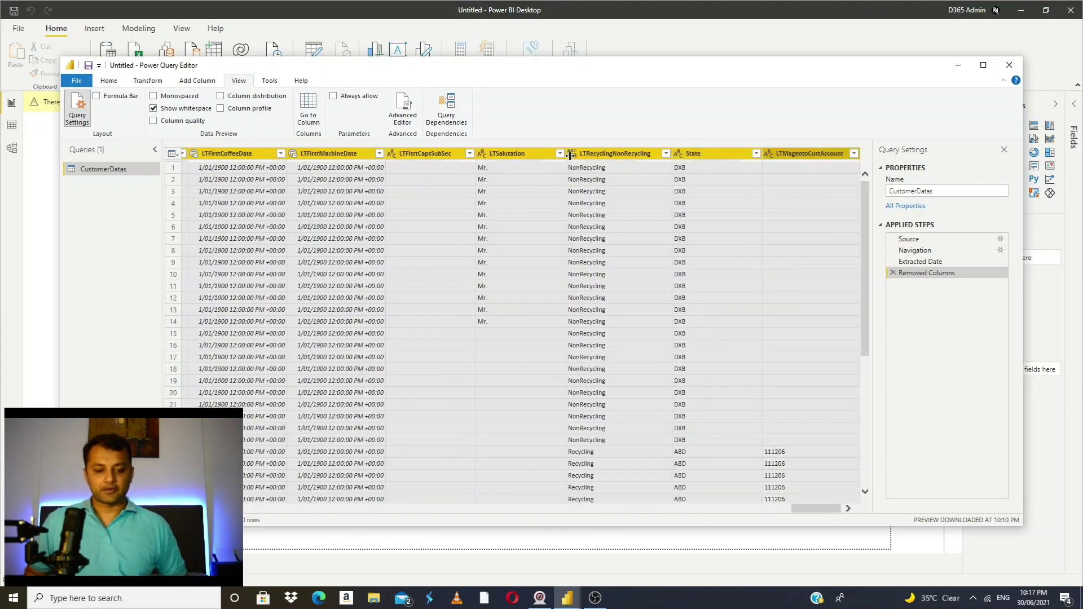
right_click(646, 156)
click(705, 174)
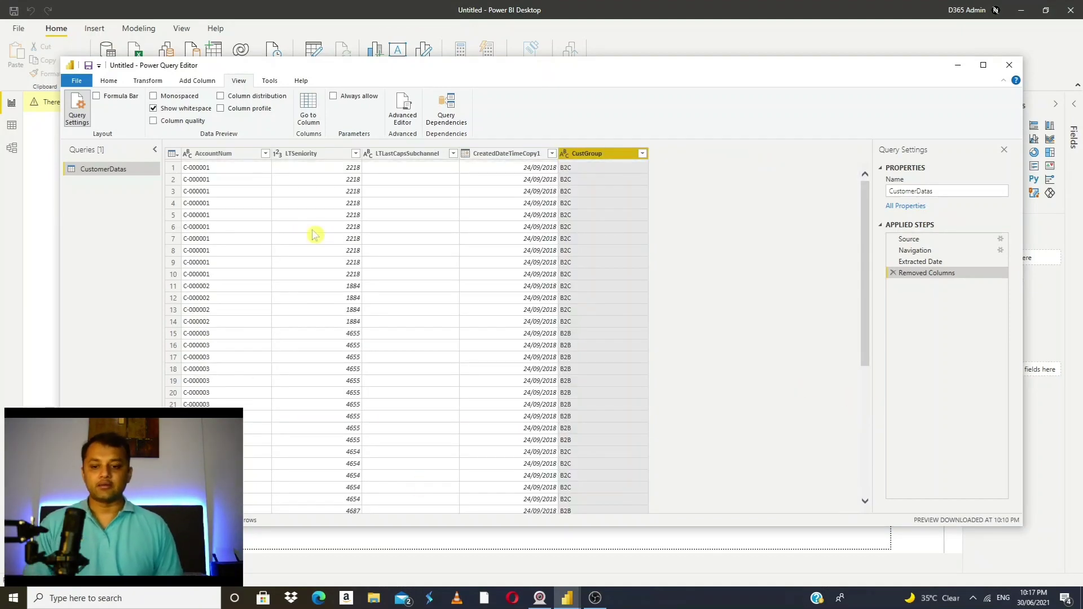
click(327, 154)
right_click(328, 154)
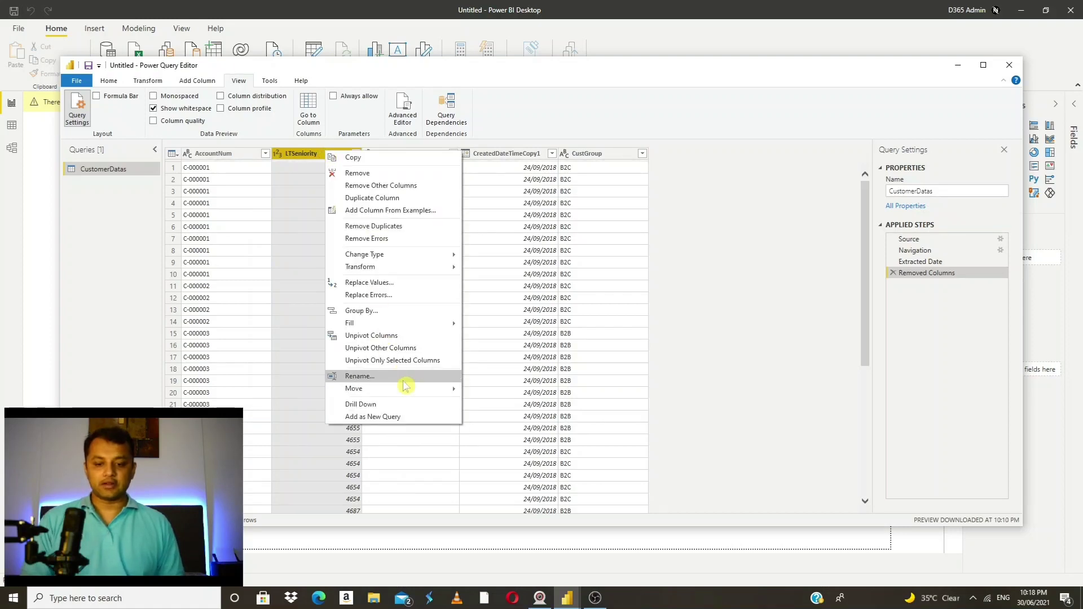
click(376, 378)
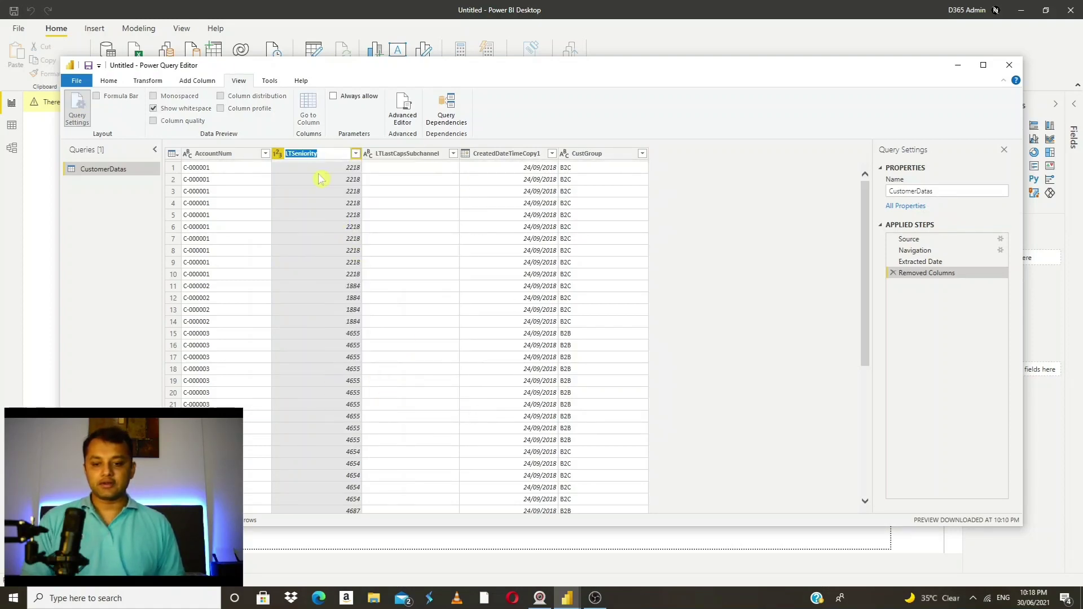
key(Return)
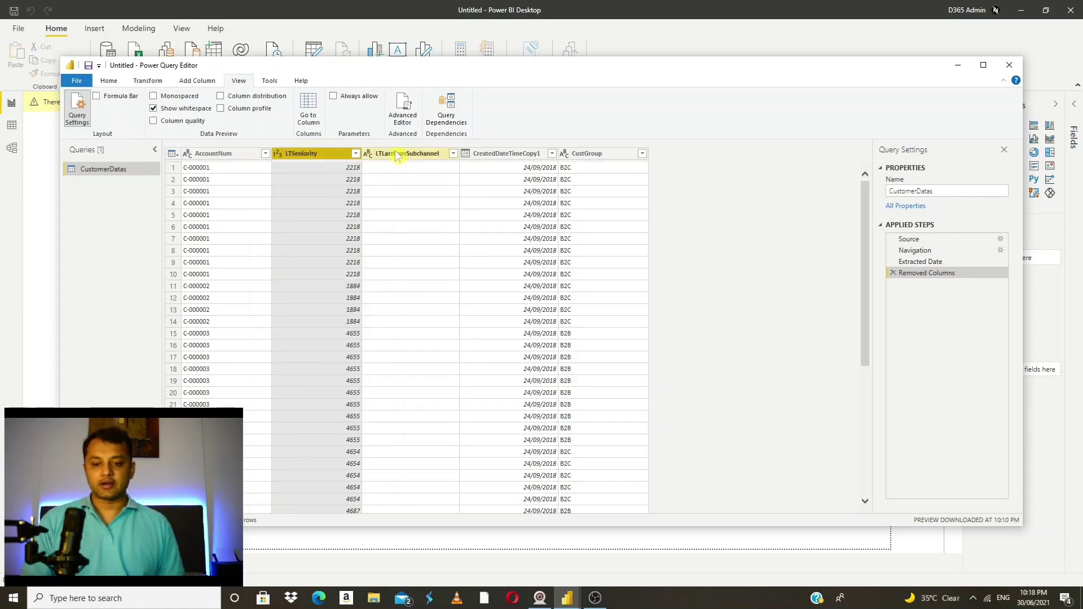
Remove the LTLastCapsSubchannel and LTSeniority columns from the CustomerDatas query
right_click(397, 156)
click(427, 174)
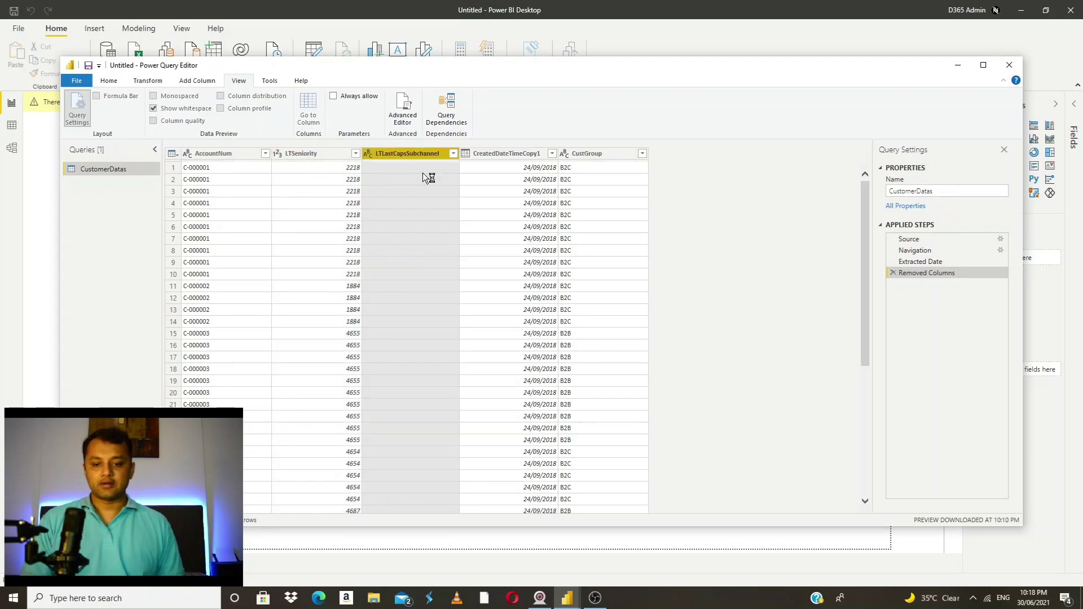
right_click(322, 157)
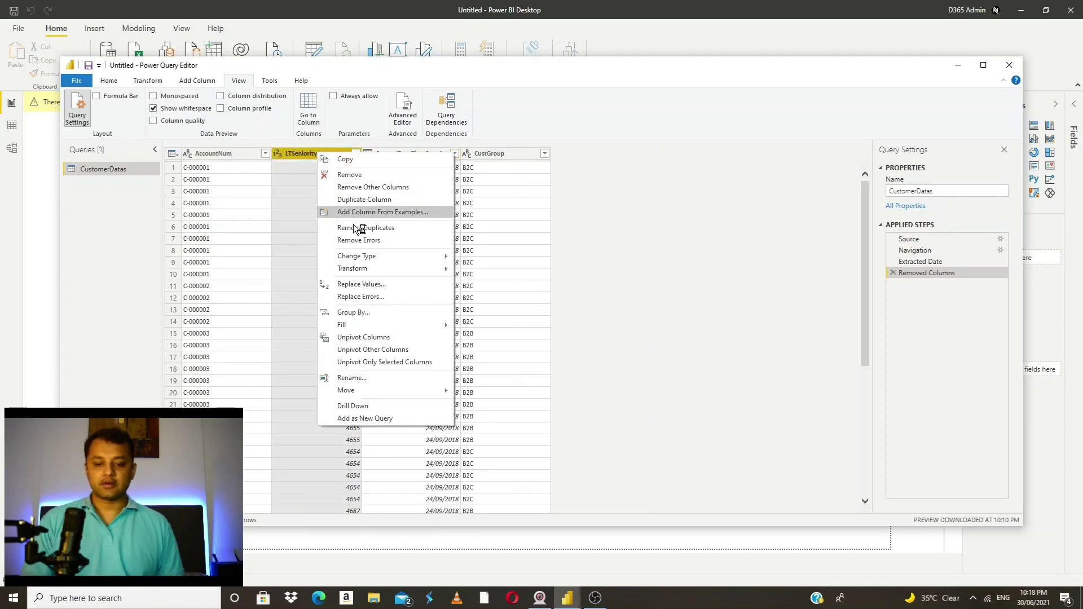
click(371, 178)
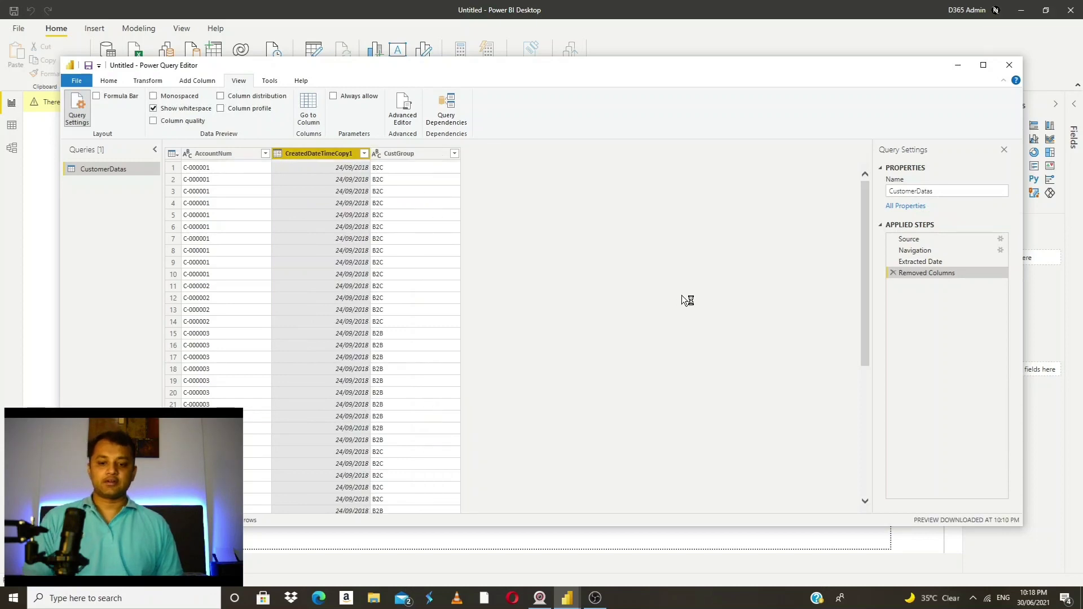
click(338, 333)
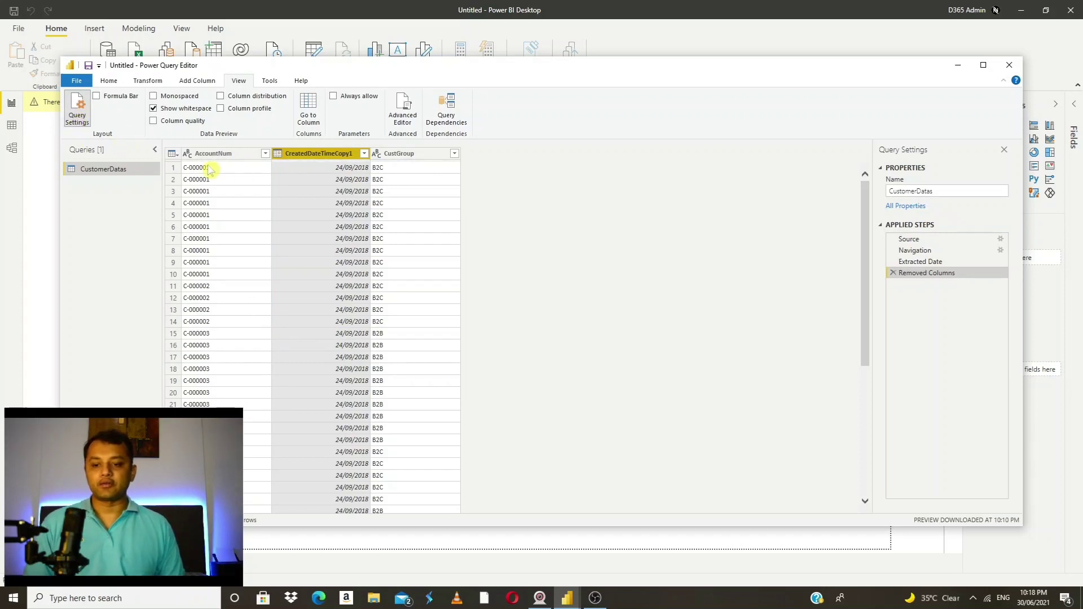
Apply the CustomerDatas query changes and close the Power Query Editor
click(108, 82)
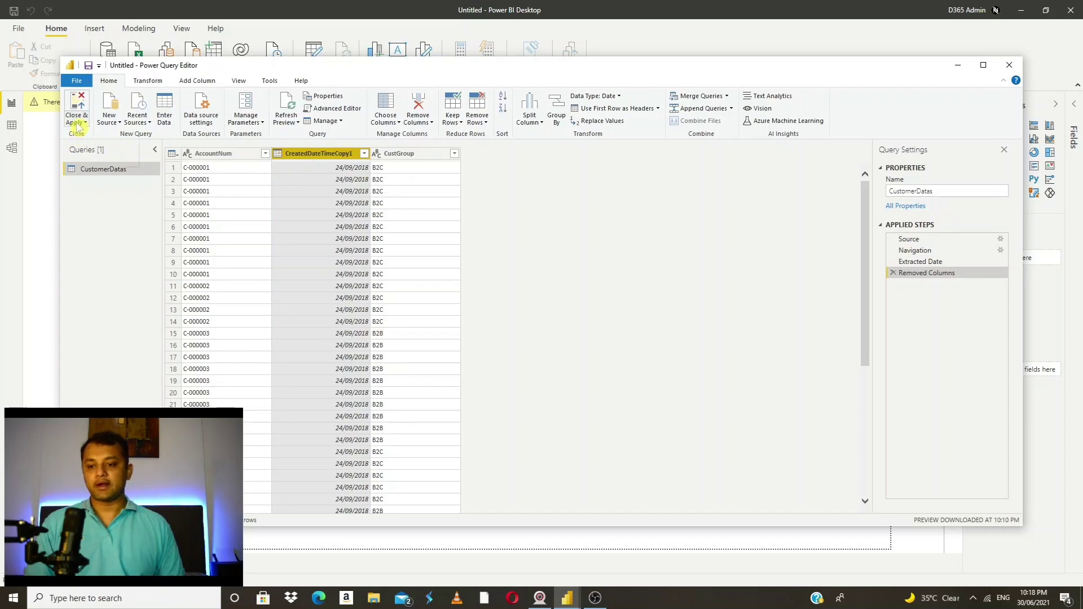
click(77, 125)
click(148, 175)
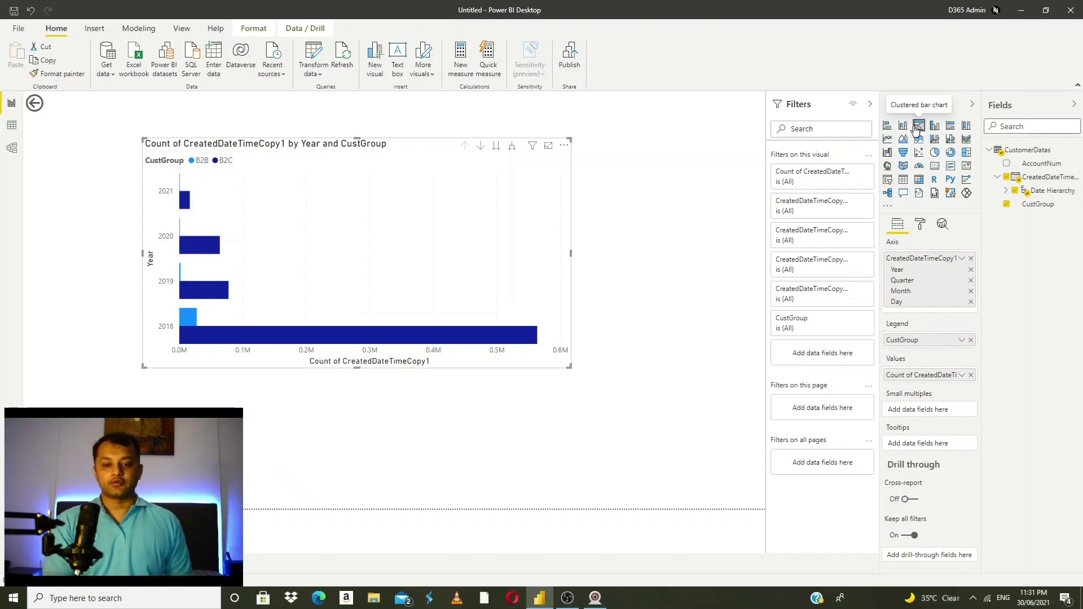
Turn on drill-down for the clustered bar chart and drill into 2018, then into its Qtr 3 months
click(481, 147)
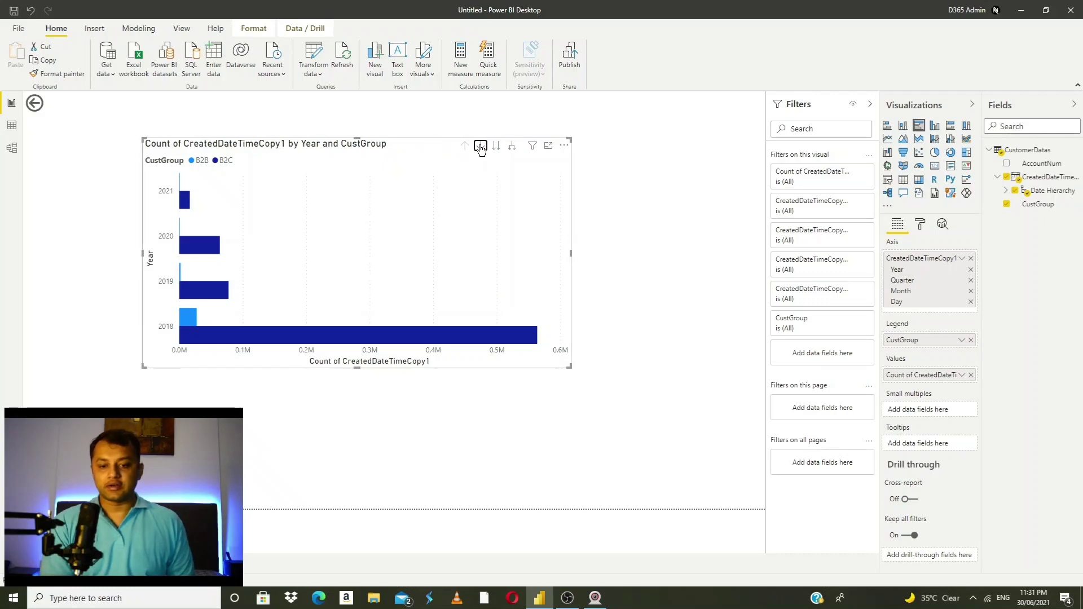
click(428, 335)
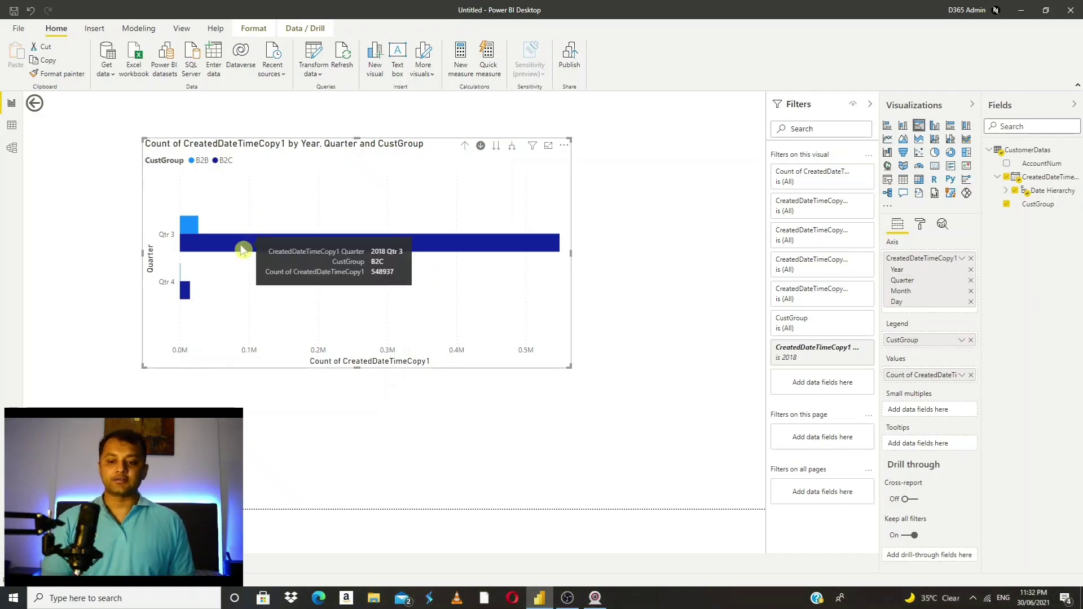
click(242, 249)
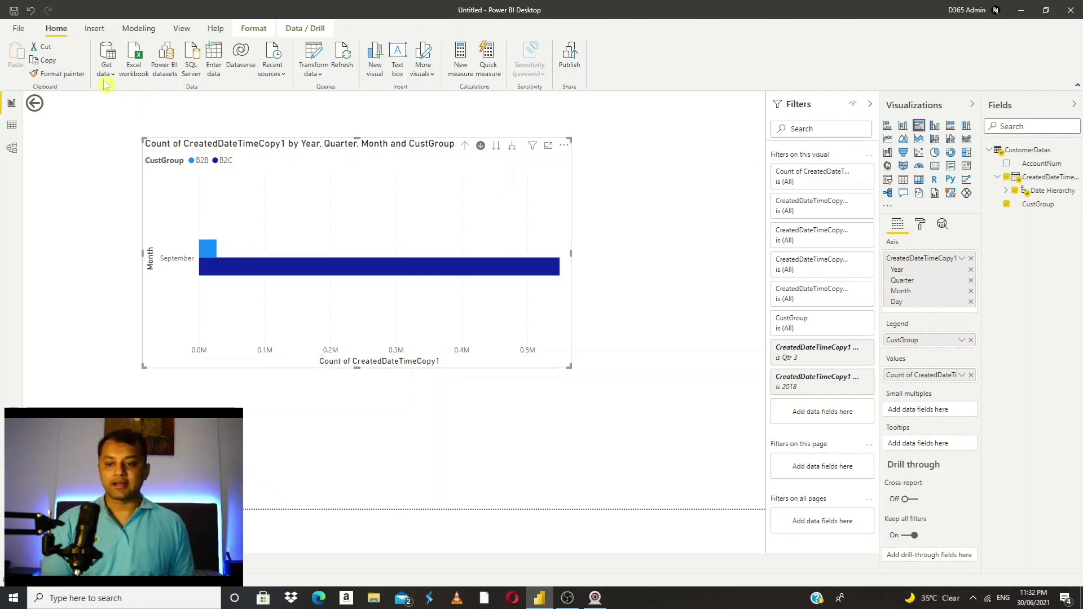
Reselect the bar chart and drill it back up from month to year level
click(35, 107)
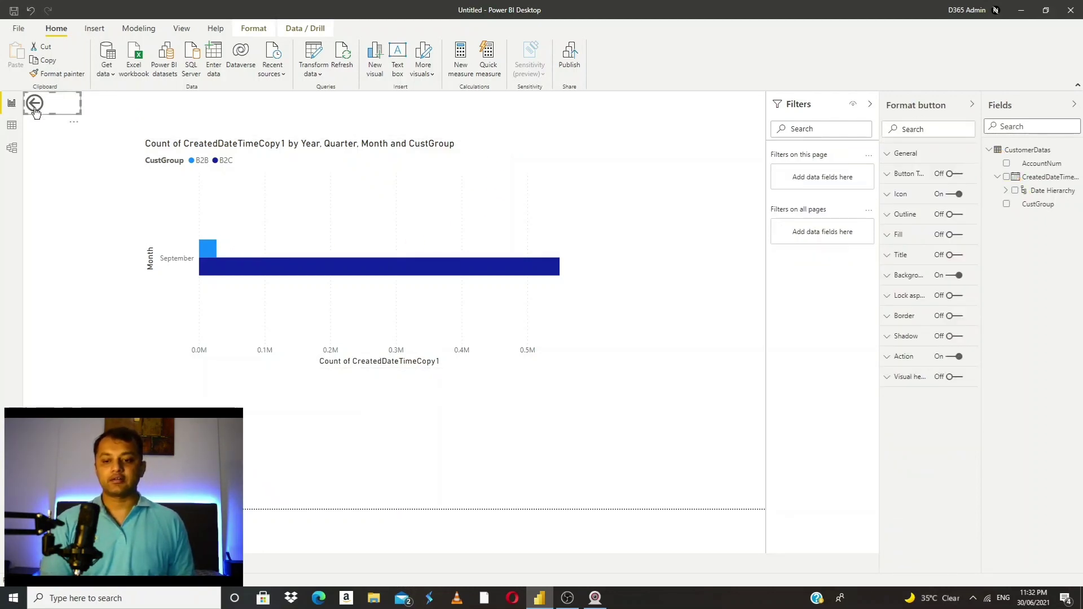
click(360, 198)
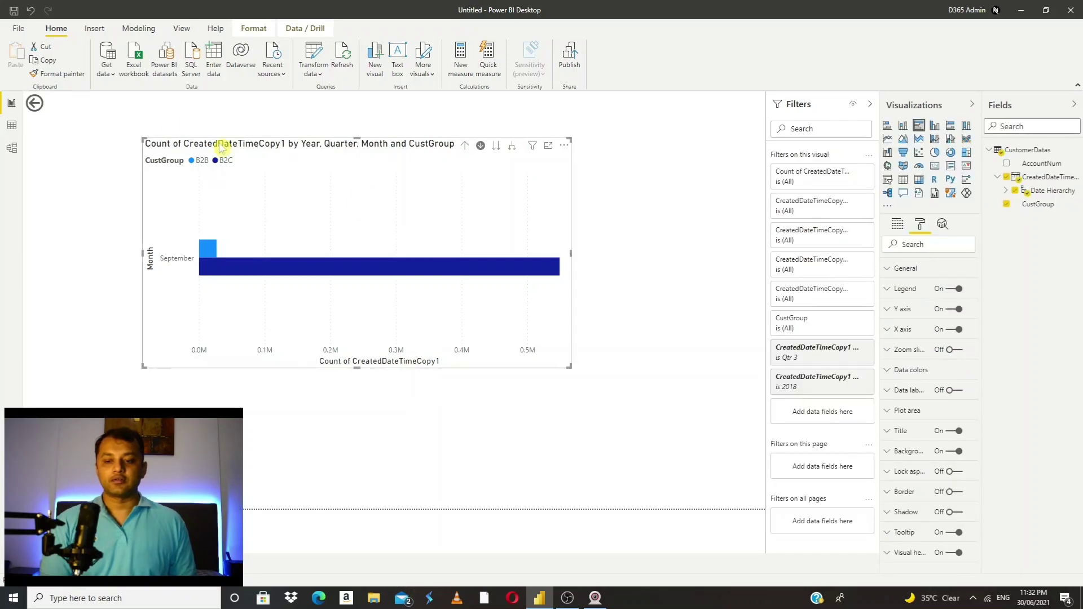
click(464, 146)
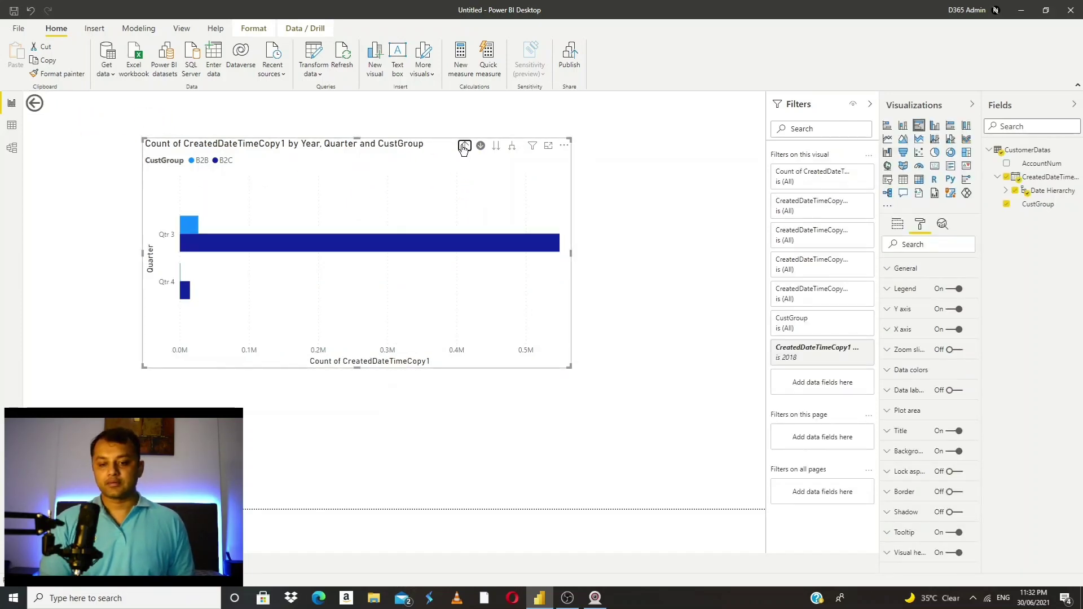
click(465, 146)
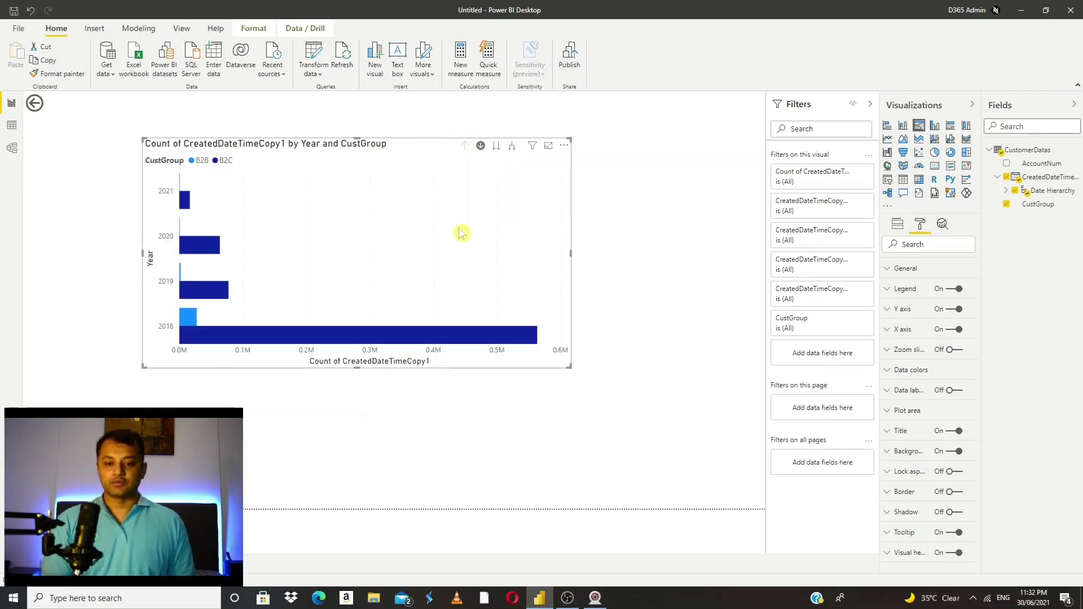
Switch the chart's drill-down mode off and on again, and drill into the 2018 B2B bar
click(480, 147)
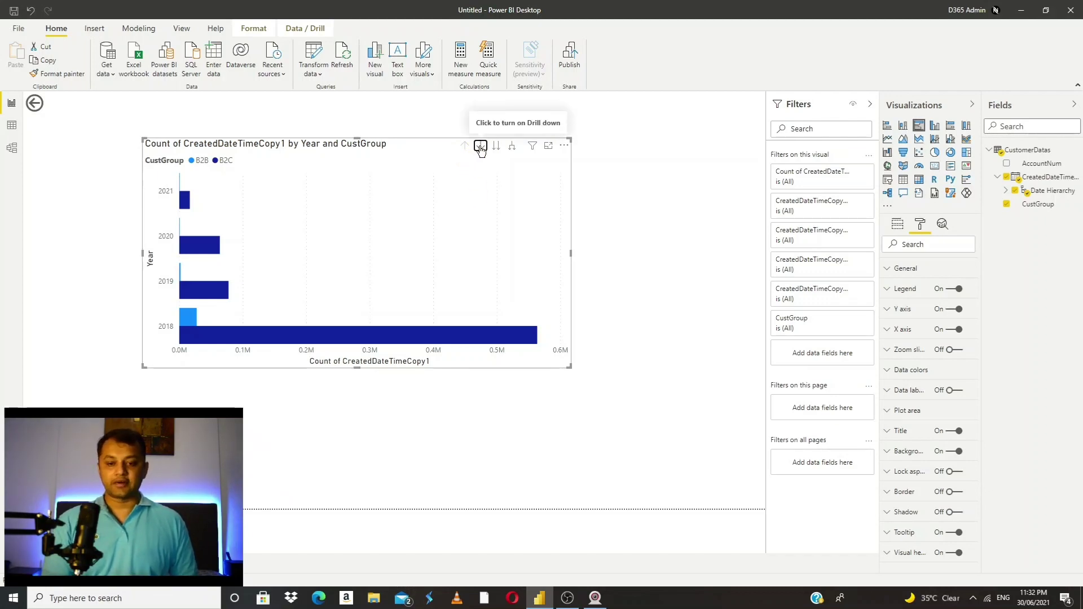
click(480, 147)
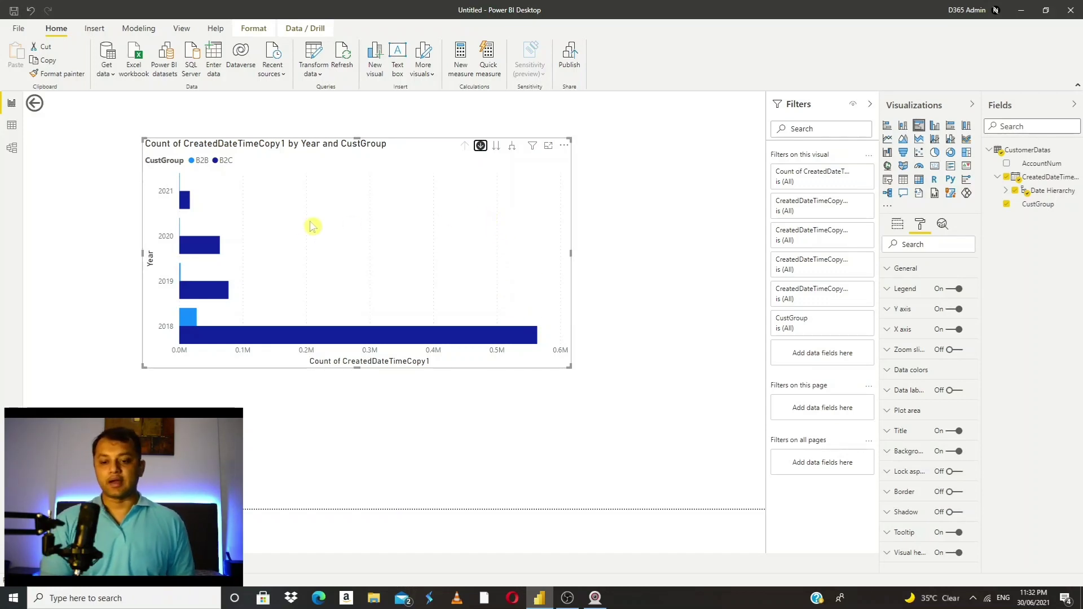
click(186, 324)
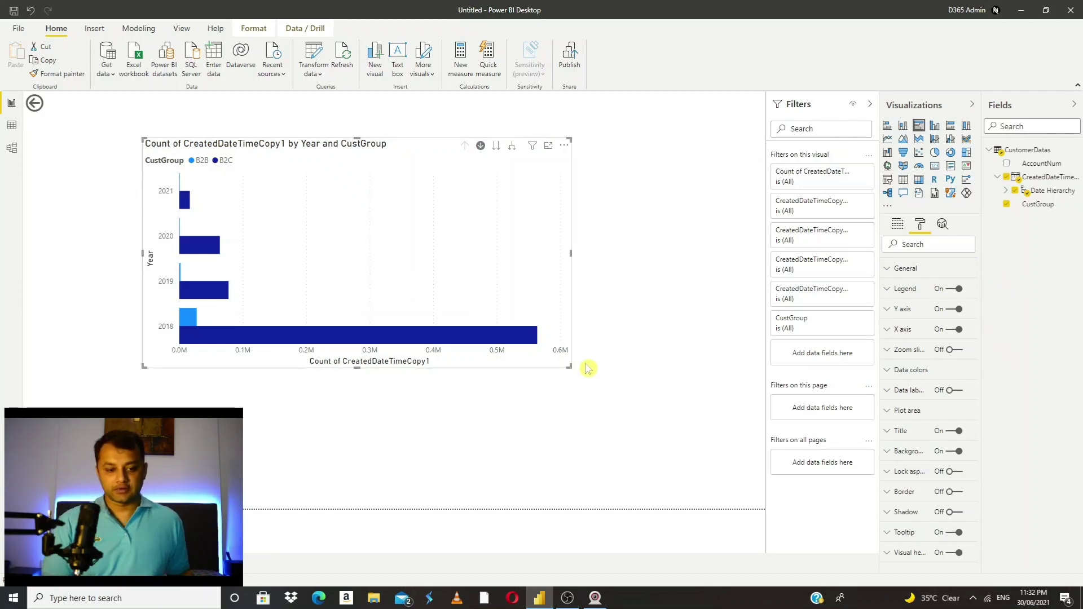
Show the chart's field assignments, and drill into the 2018 B2B bar and back up to year level
click(898, 224)
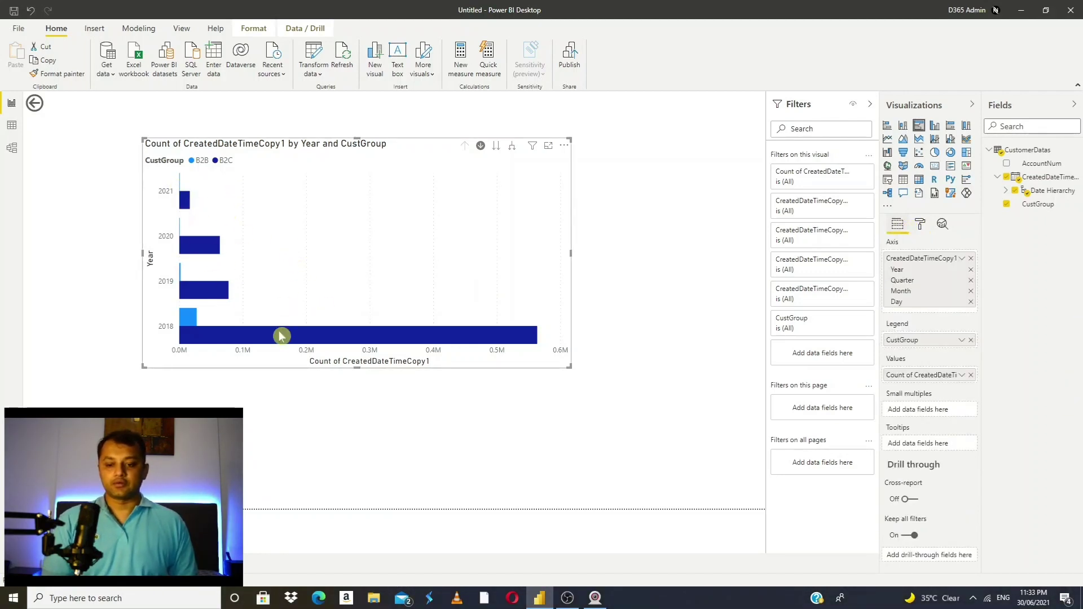
mouse_move(296, 340)
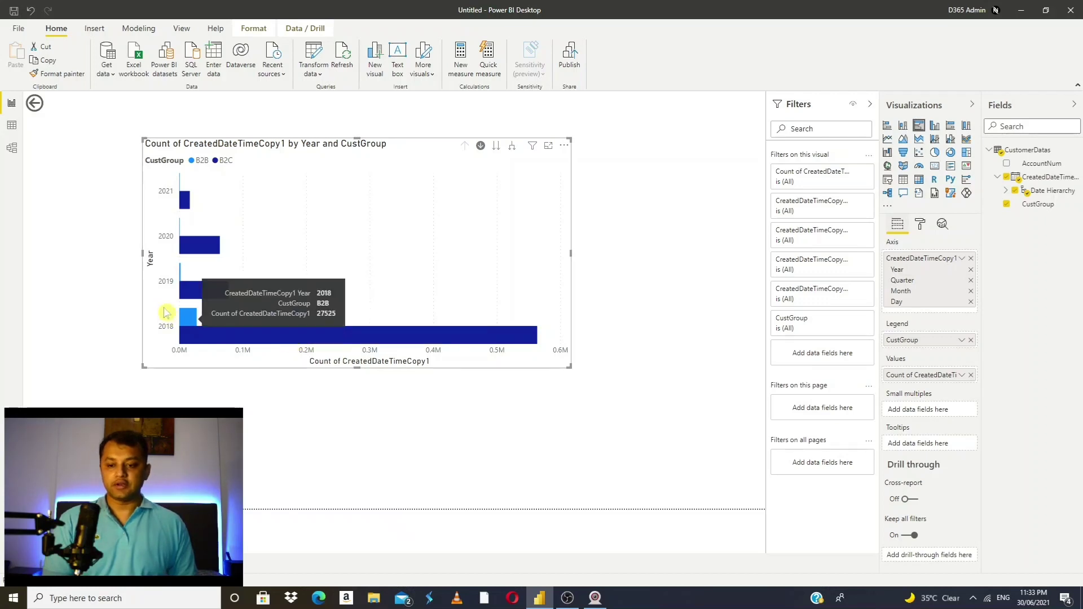
mouse_move(197, 292)
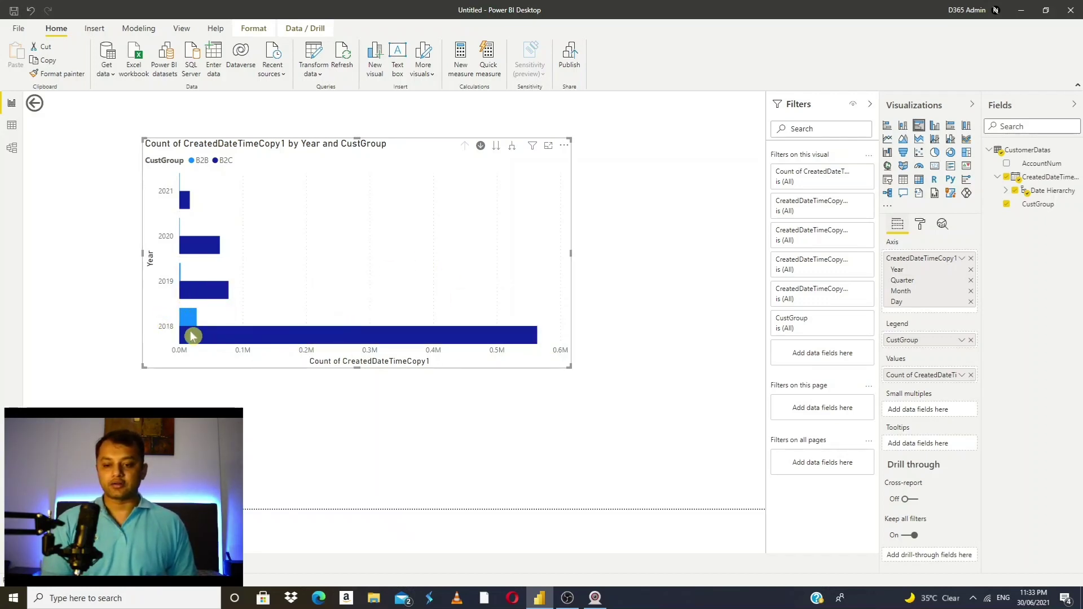
click(183, 316)
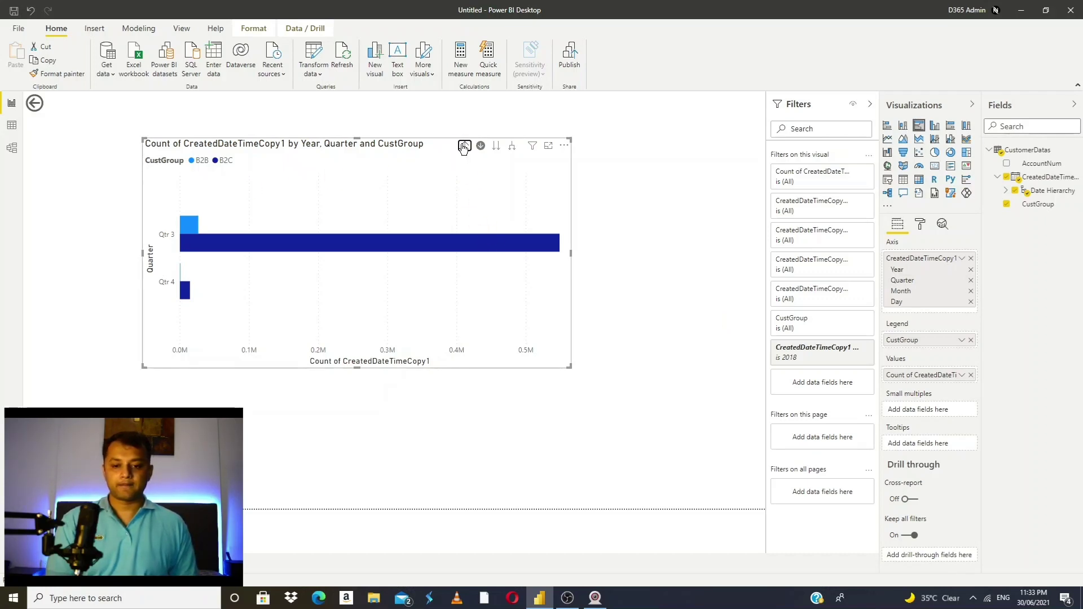
click(464, 148)
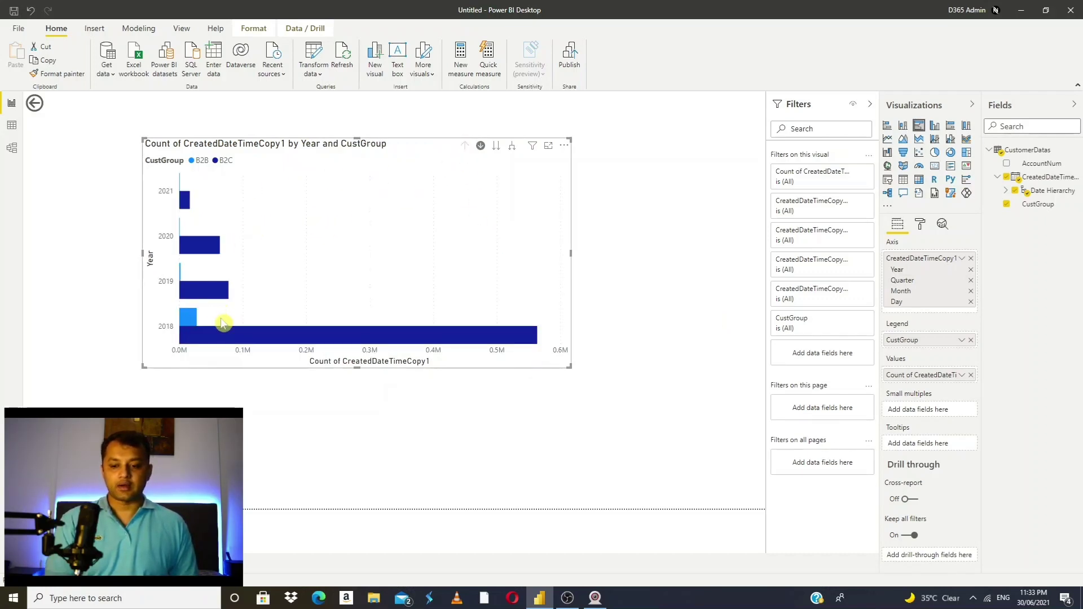
Drill into the 2020 B2C bar to break the customer counts down by quarter
mouse_move(198, 243)
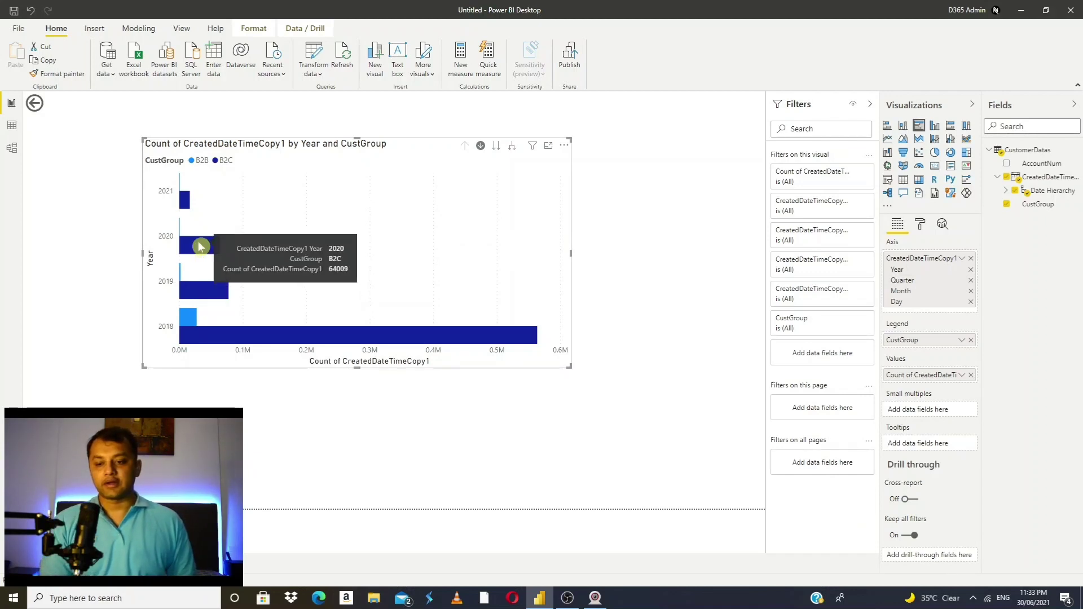
click(198, 244)
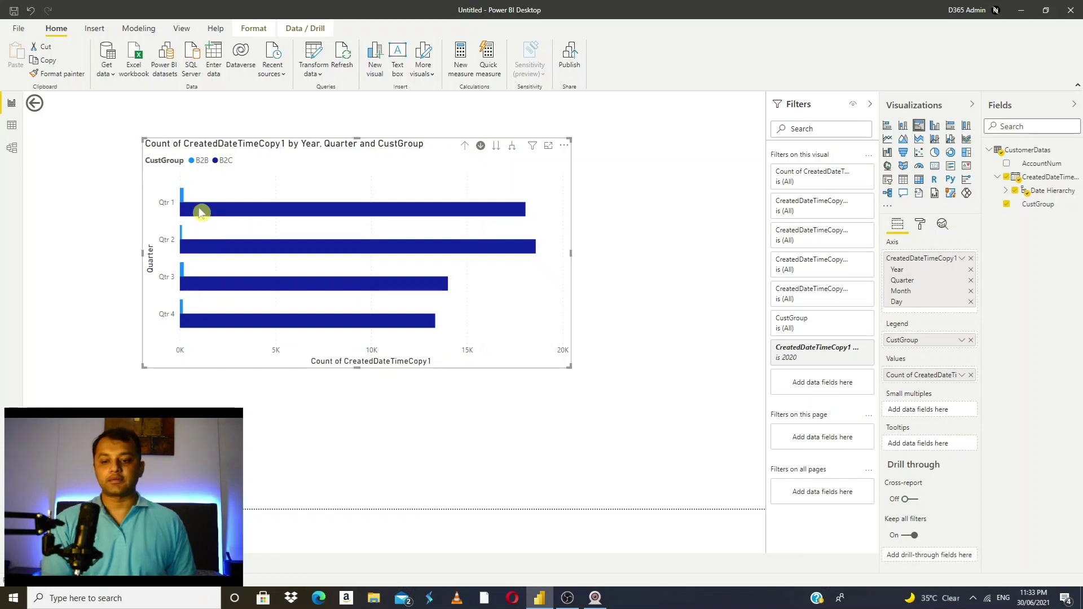
Check the 2020 B2C counts per quarter and drill into the Qtr 1 B2C bar to break them down by month
mouse_move(200, 211)
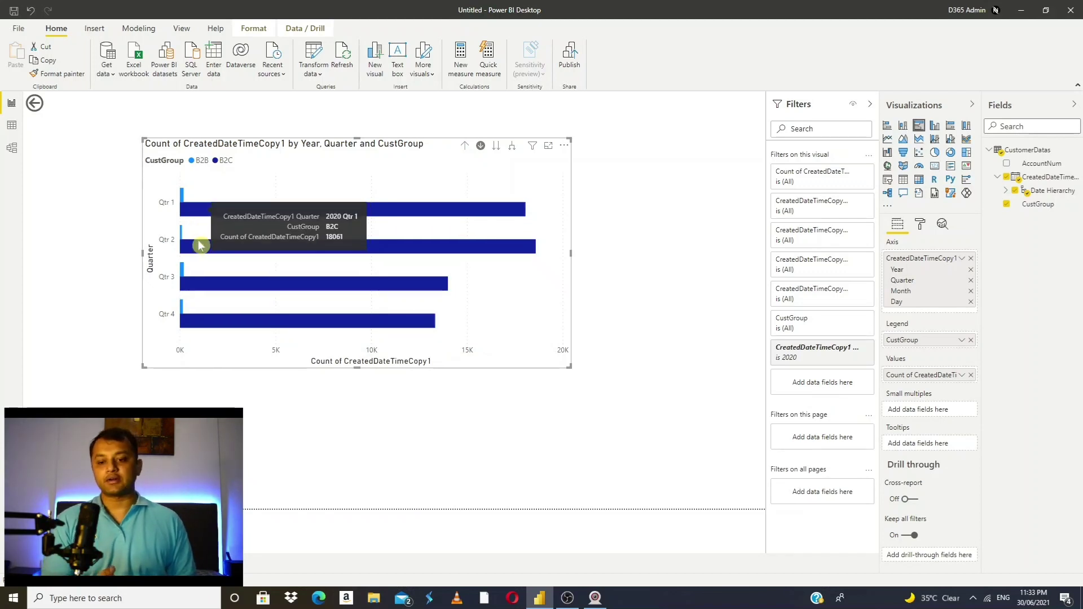
mouse_move(198, 299)
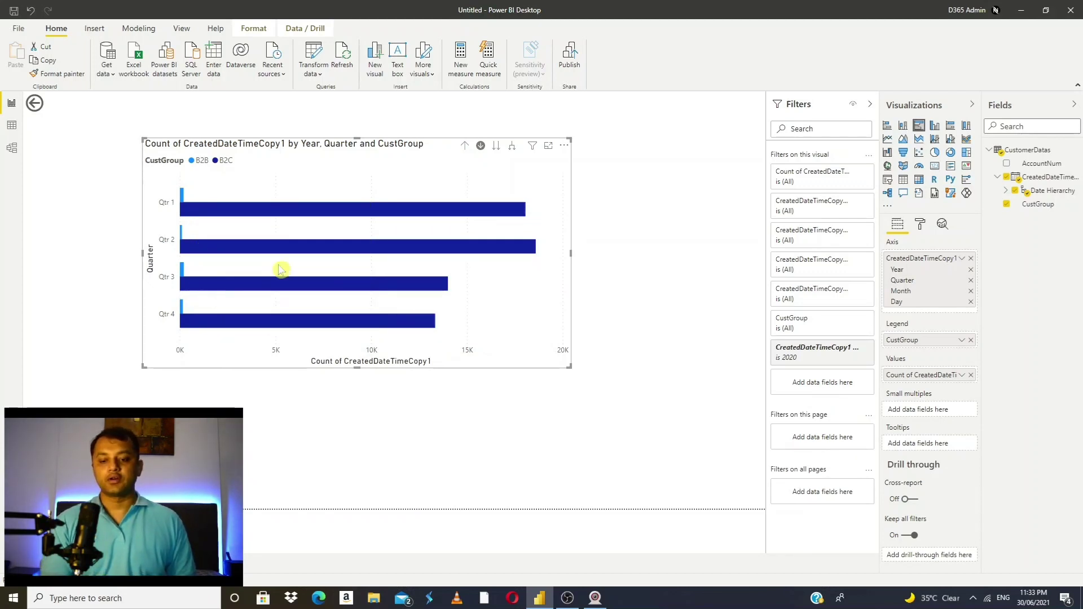
click(193, 211)
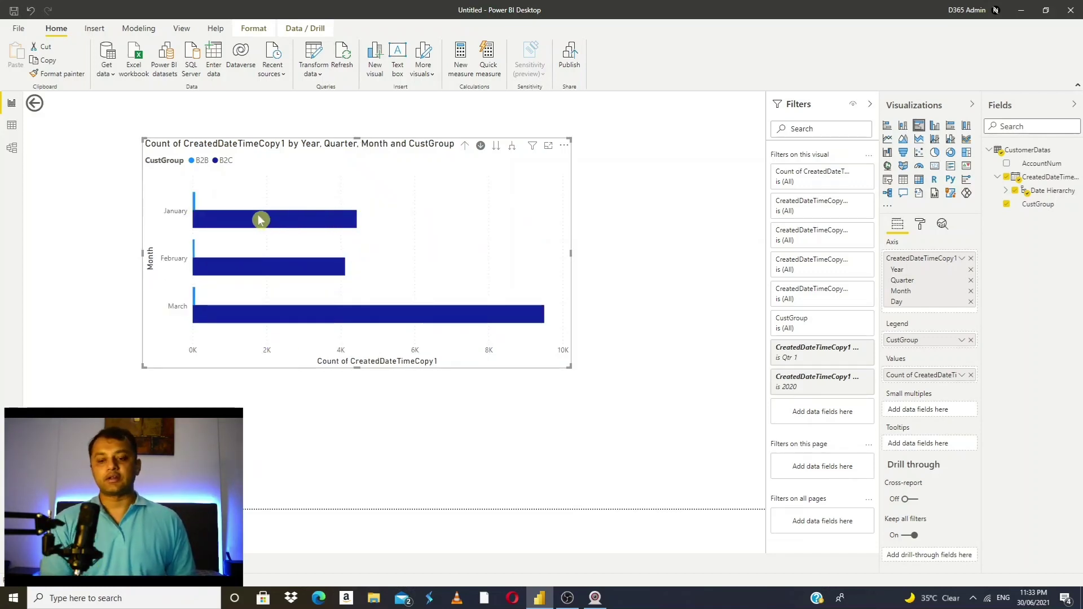
Check the B2C counts for January to March 2020 and drill into the January B2C bar to break them down by day
mouse_move(259, 219)
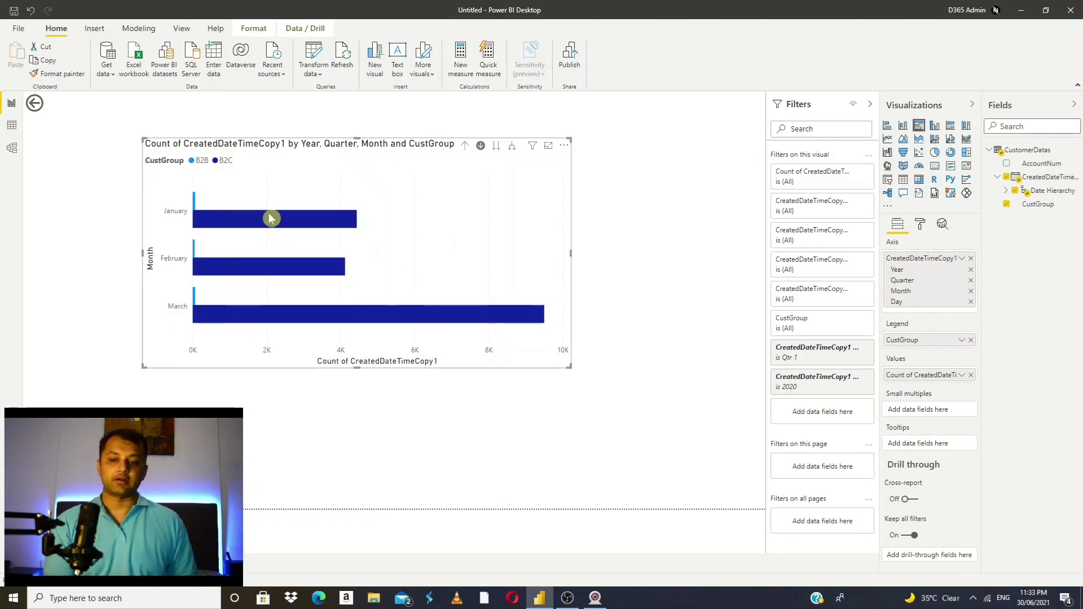
mouse_move(274, 272)
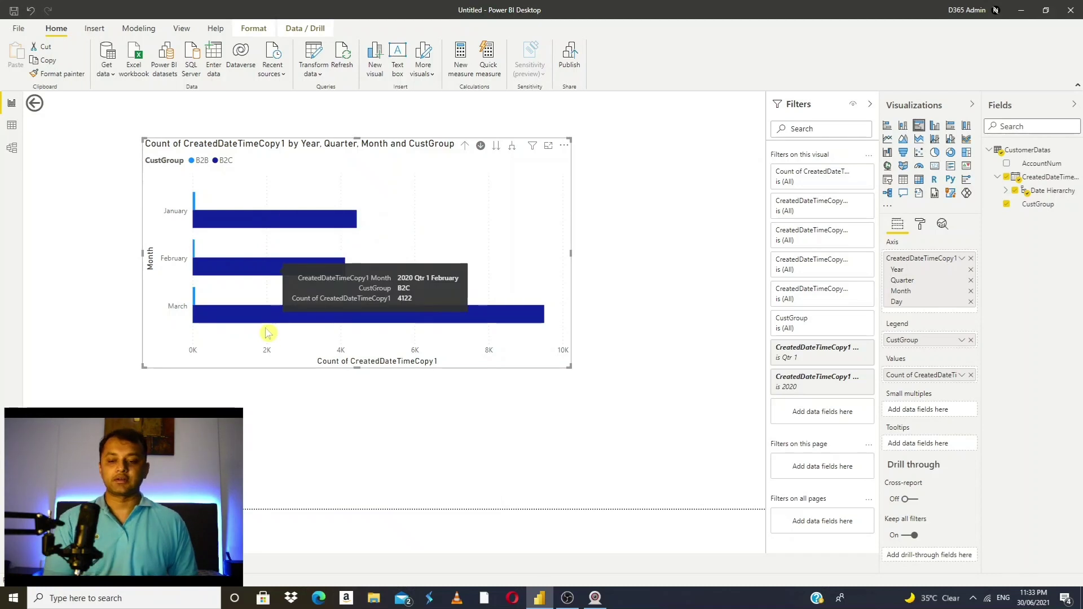
mouse_move(263, 312)
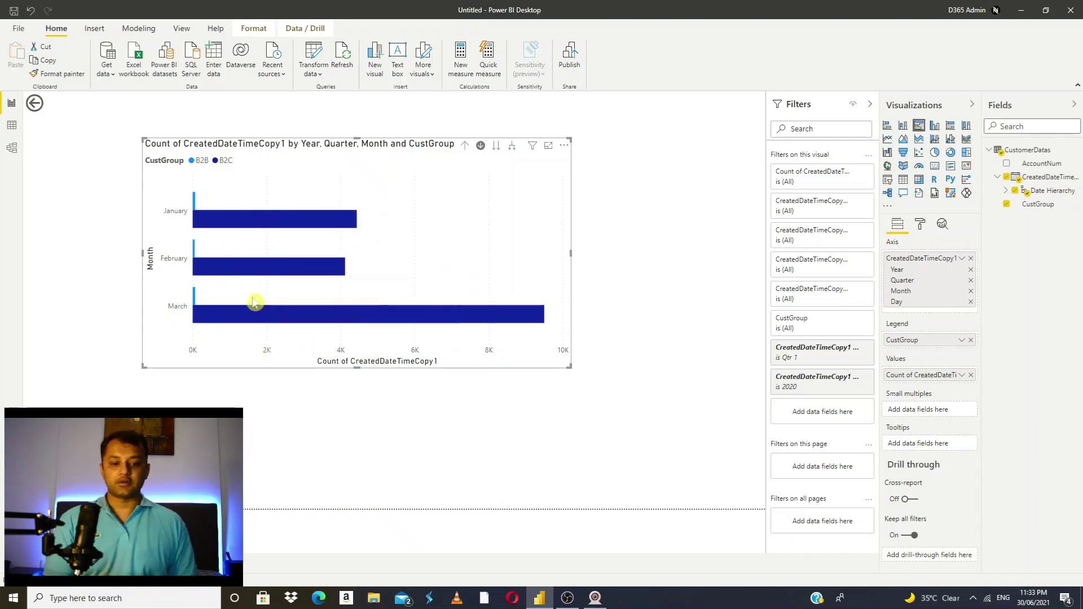
click(223, 220)
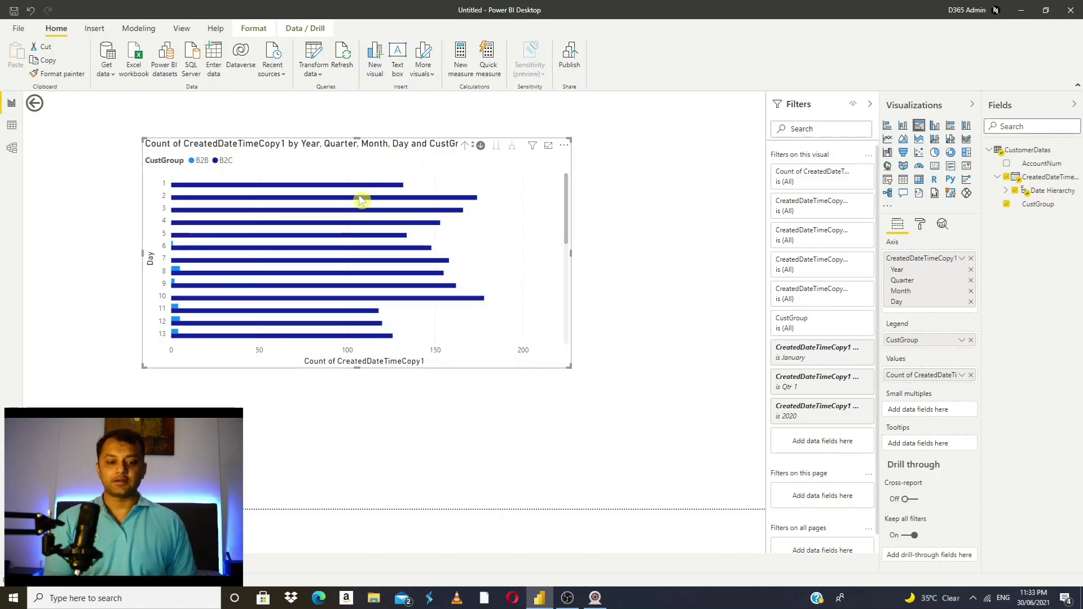
mouse_move(361, 189)
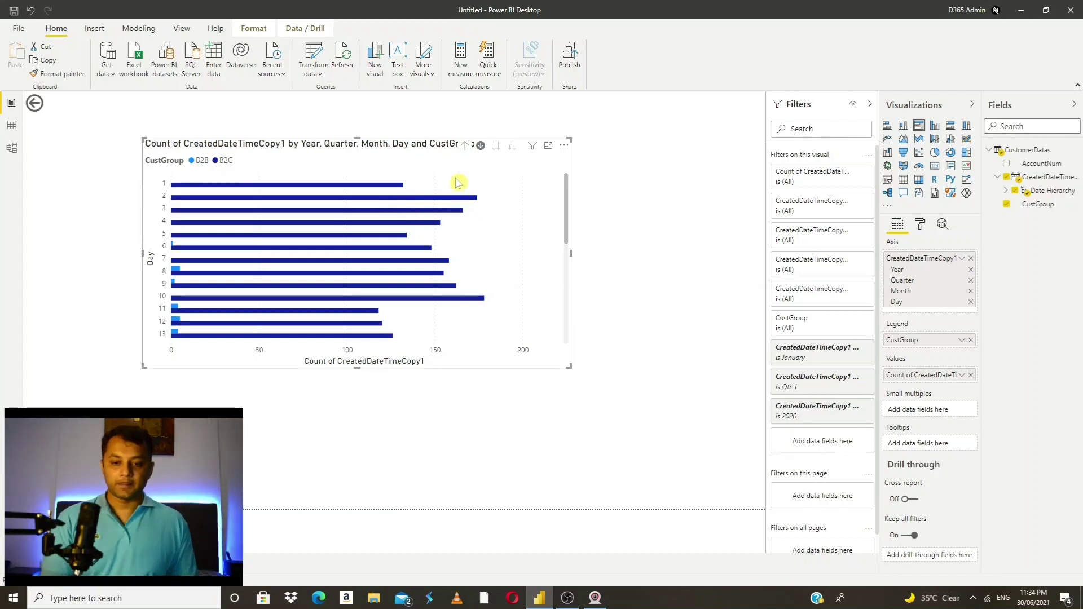
Drill the bar chart back up from day level through month and quarter to year level
click(466, 146)
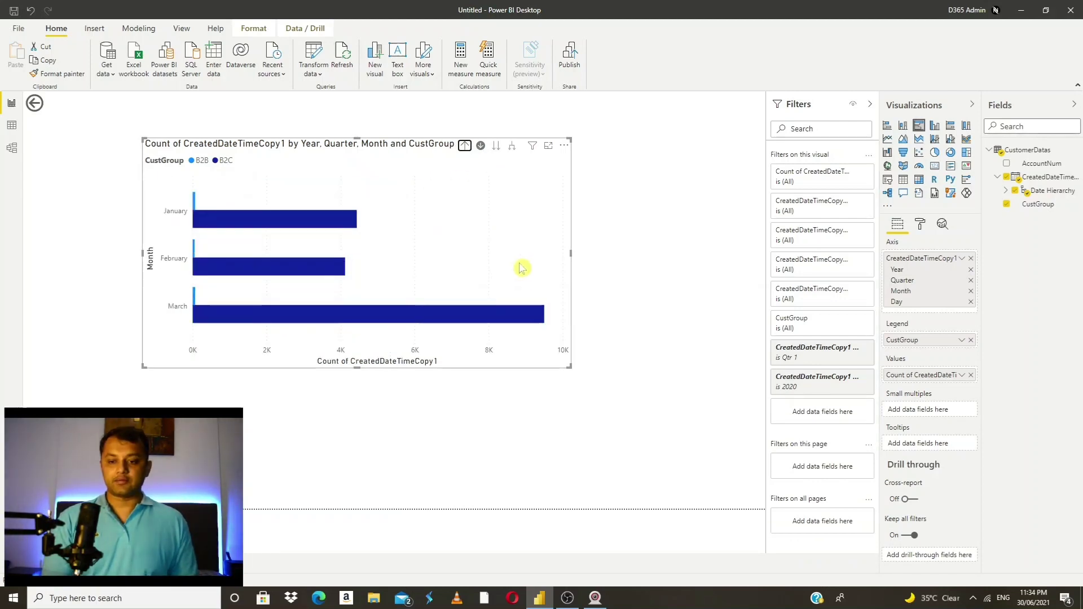
click(465, 147)
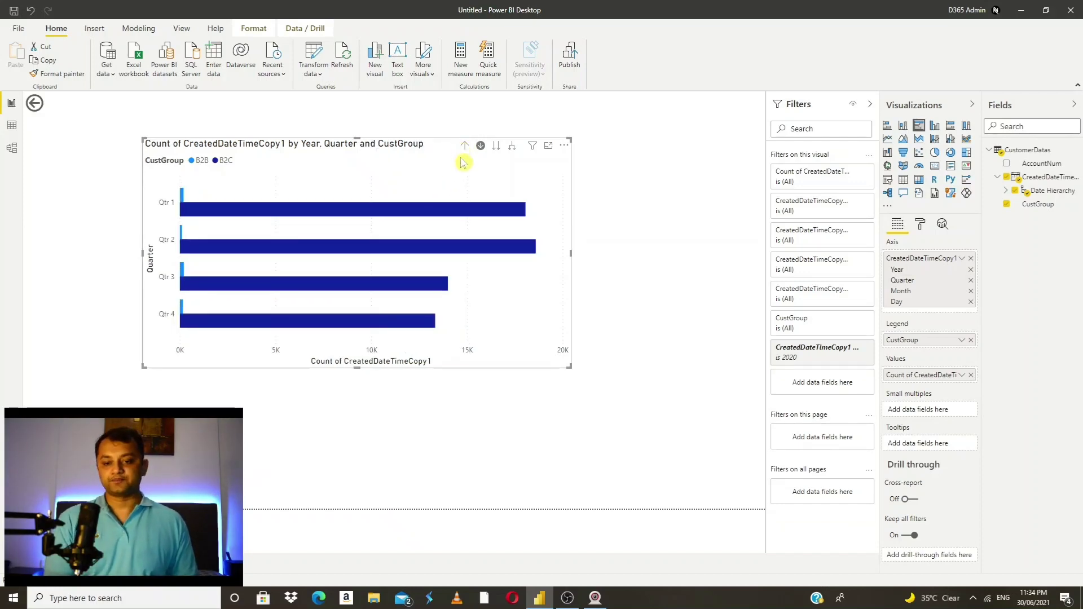
click(465, 146)
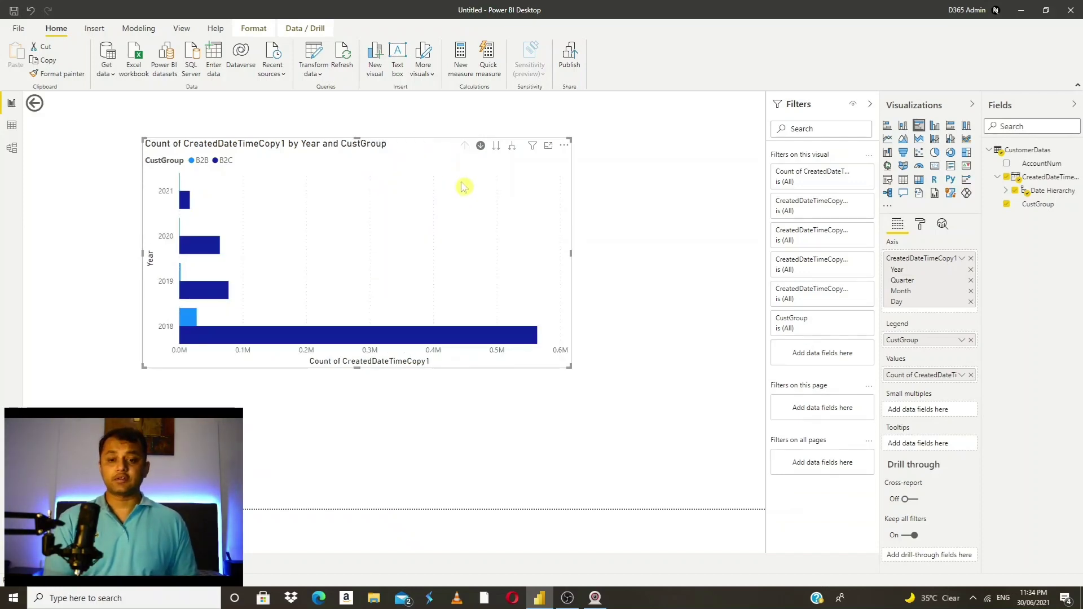